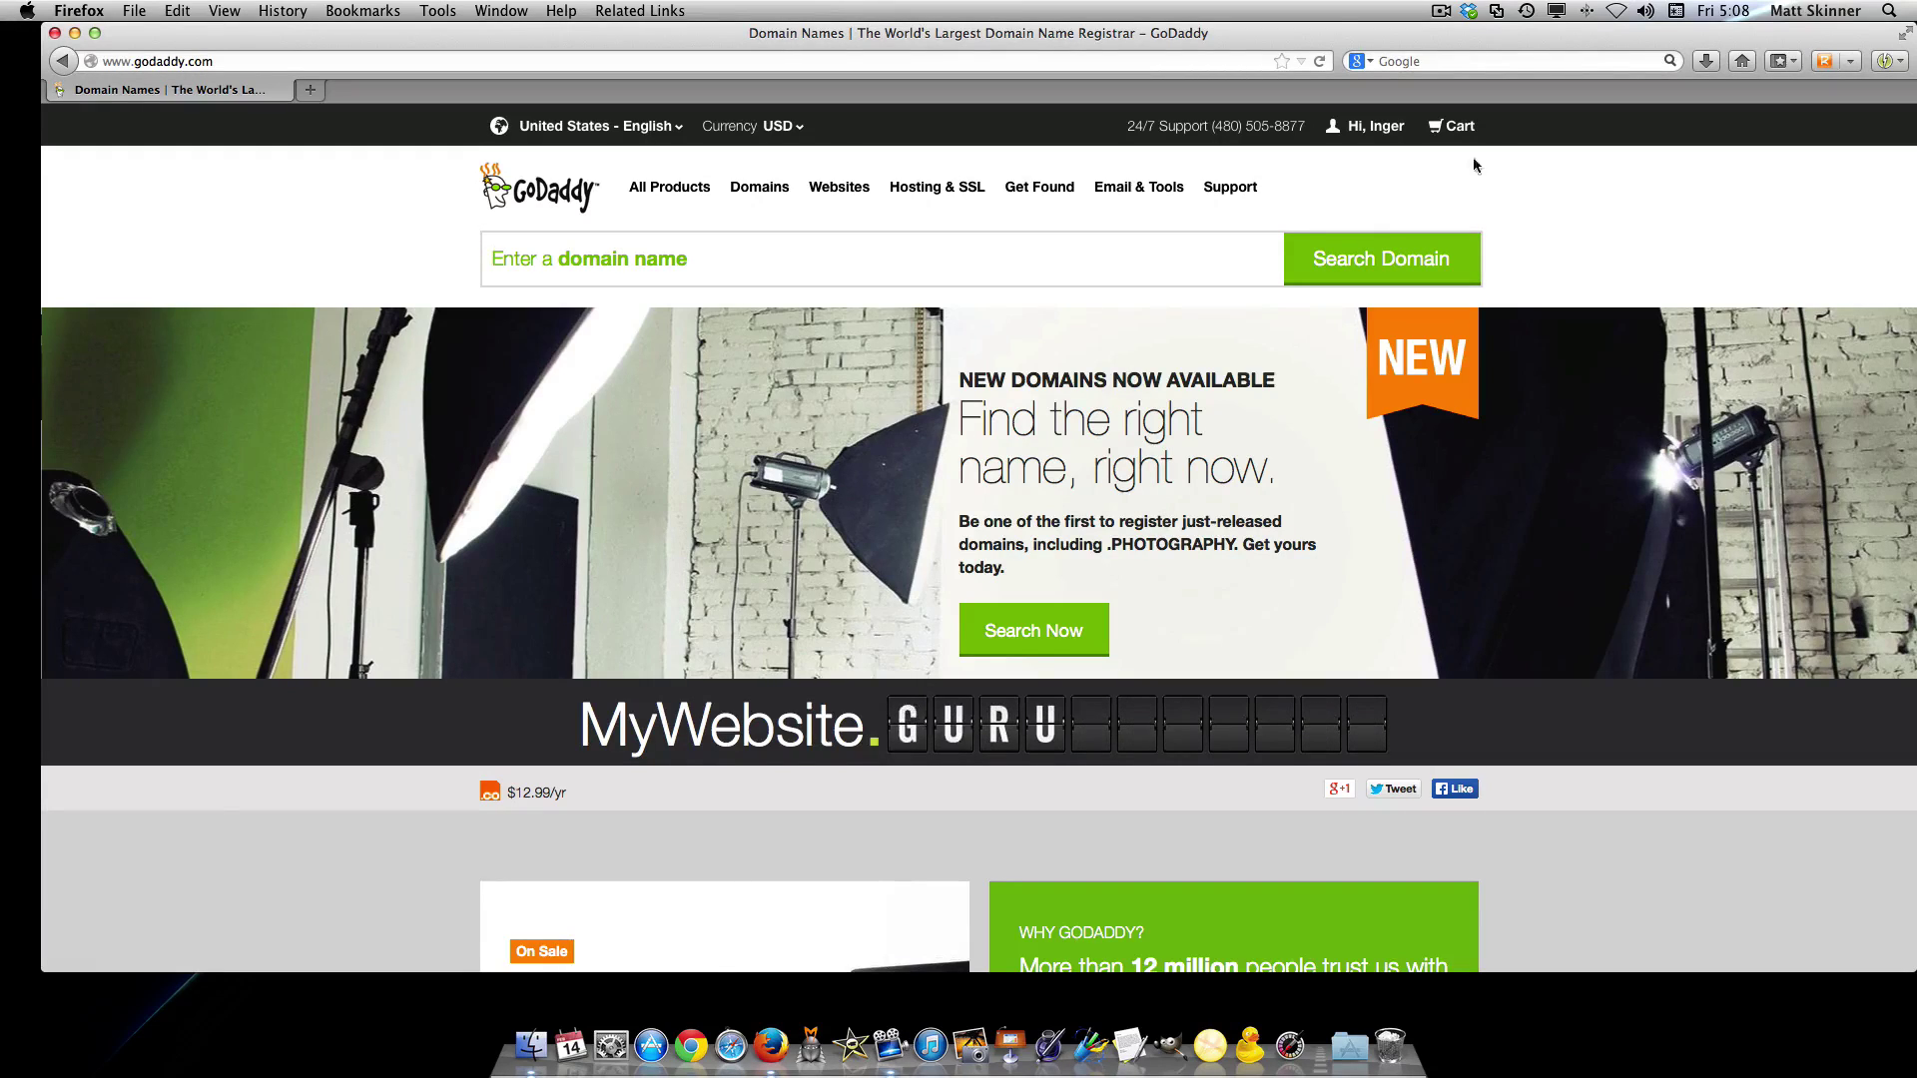
Open the cPanel dashboard for the 980tracks.com hosting account from the account menu's hosting management
click(1367, 127)
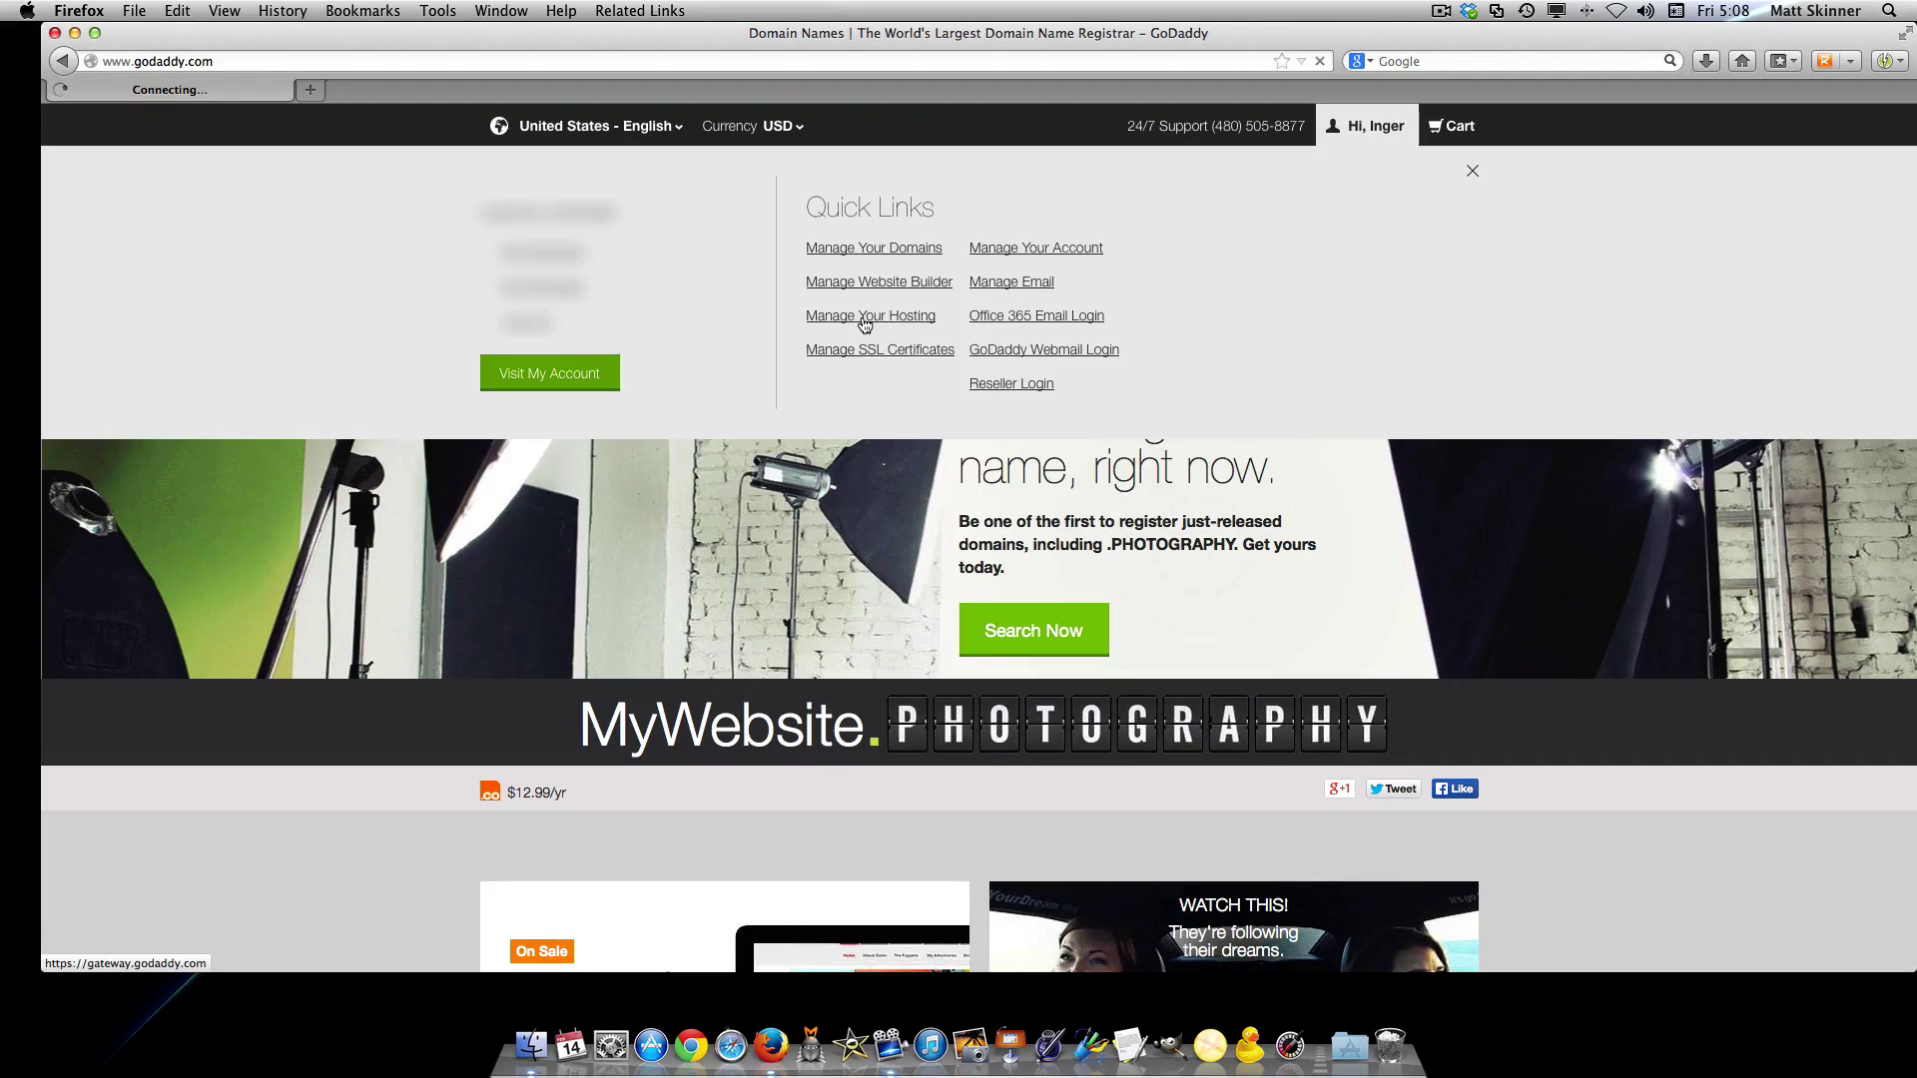
click(865, 325)
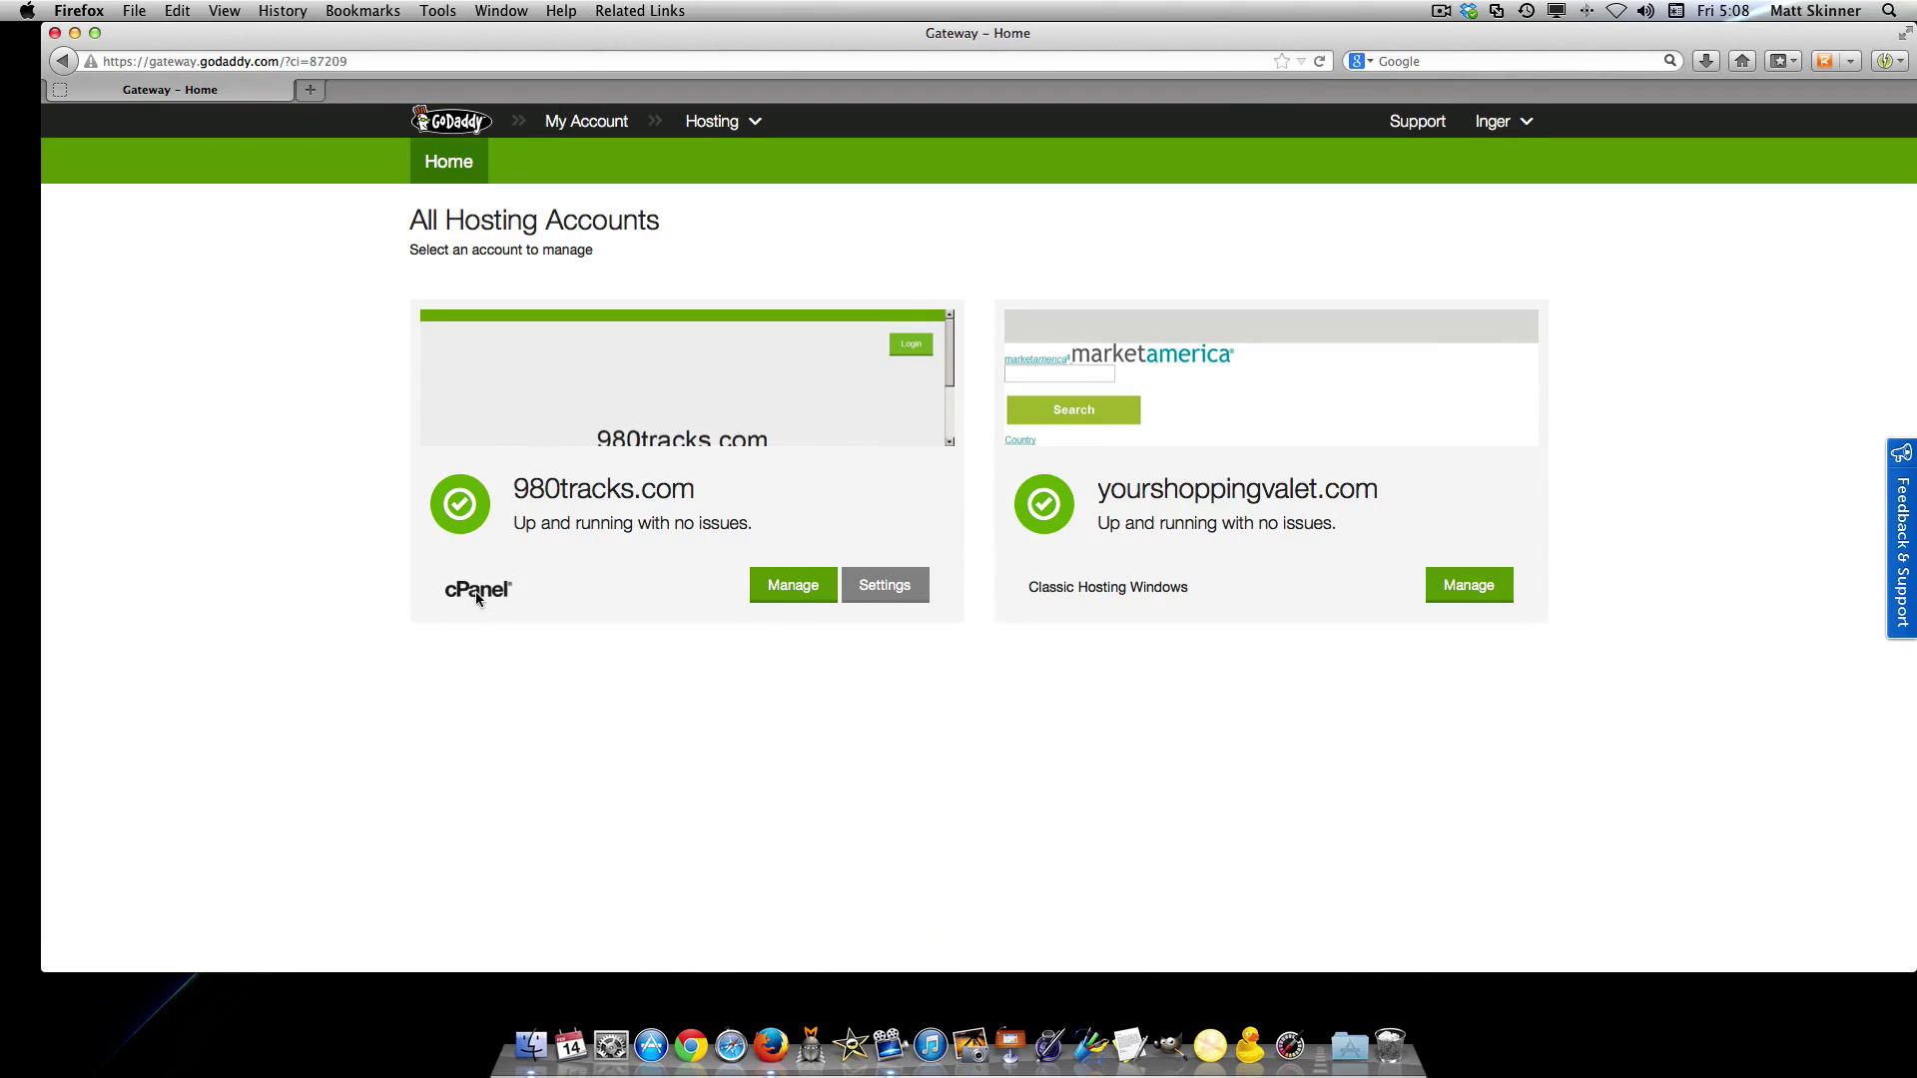
click(774, 586)
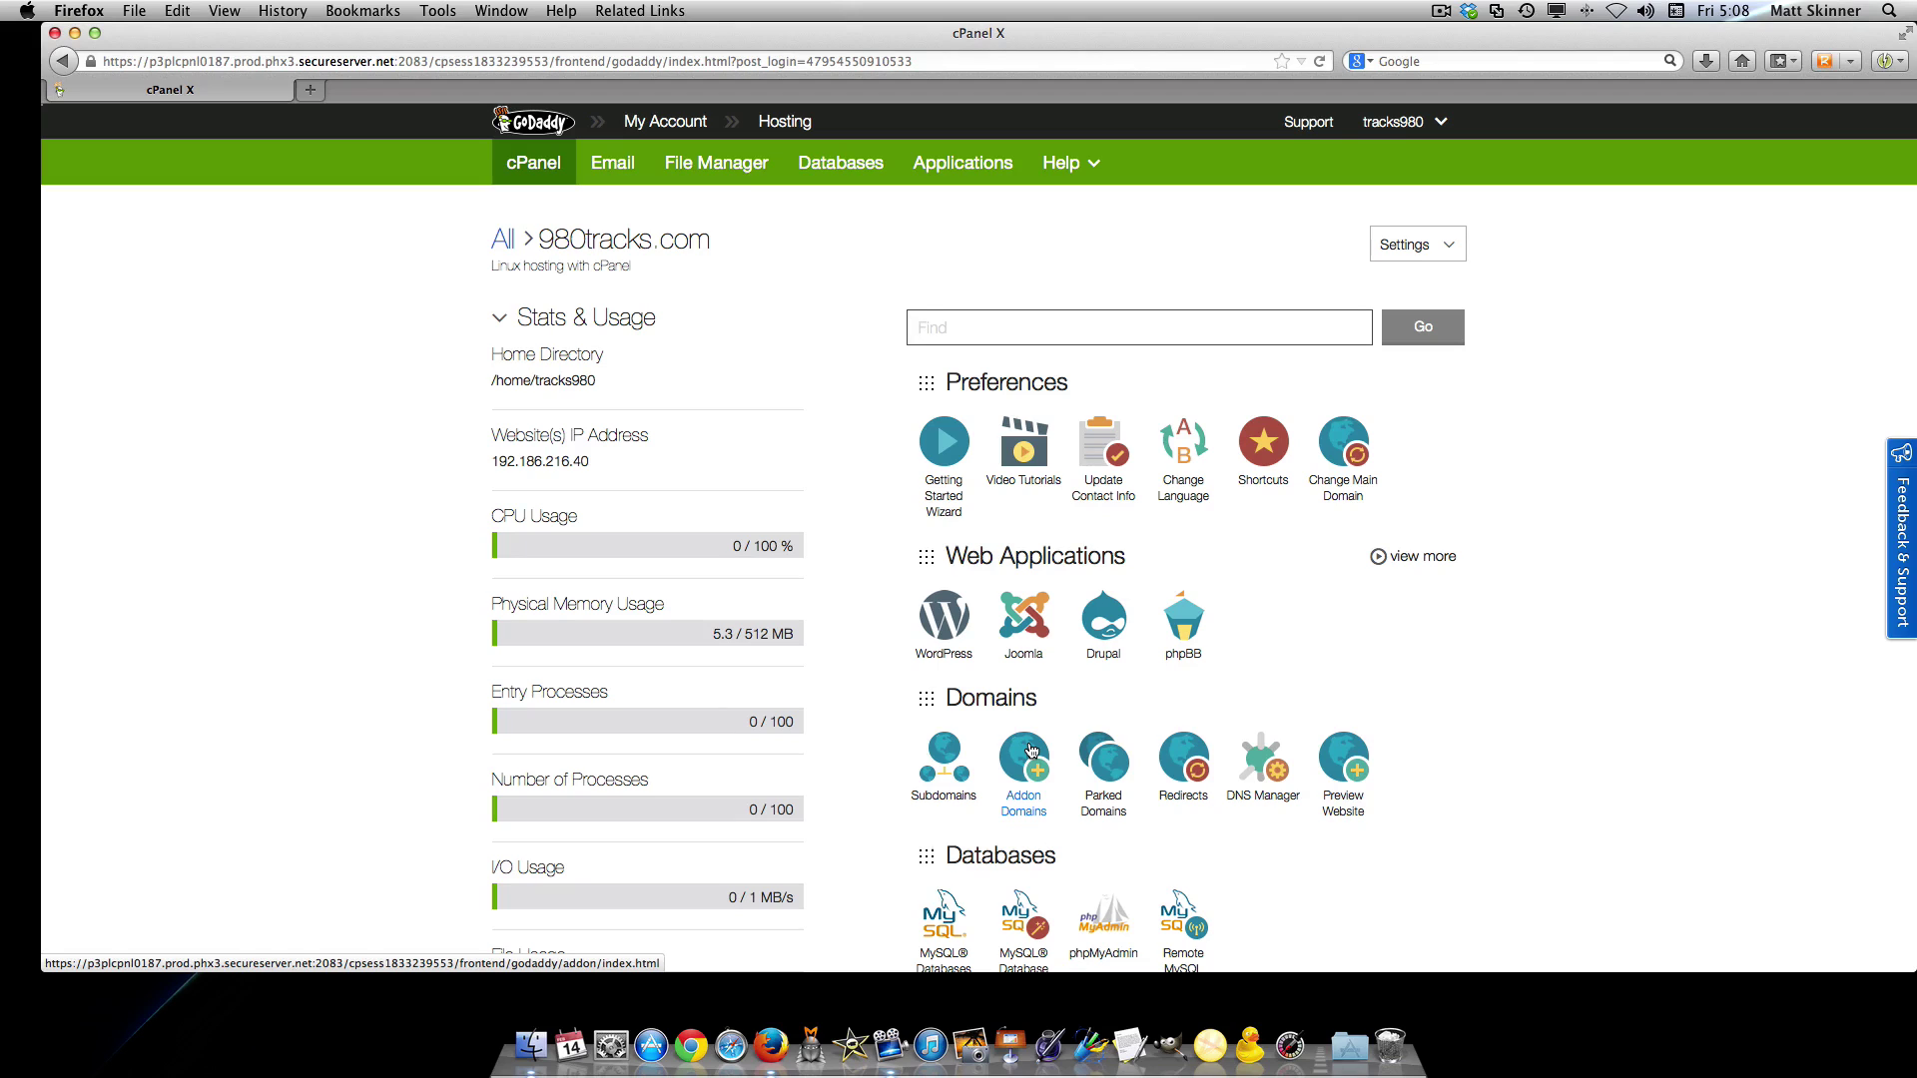
Enter getfitwithinger.com as the new addon domain, with its password entered and confirmed
click(1032, 751)
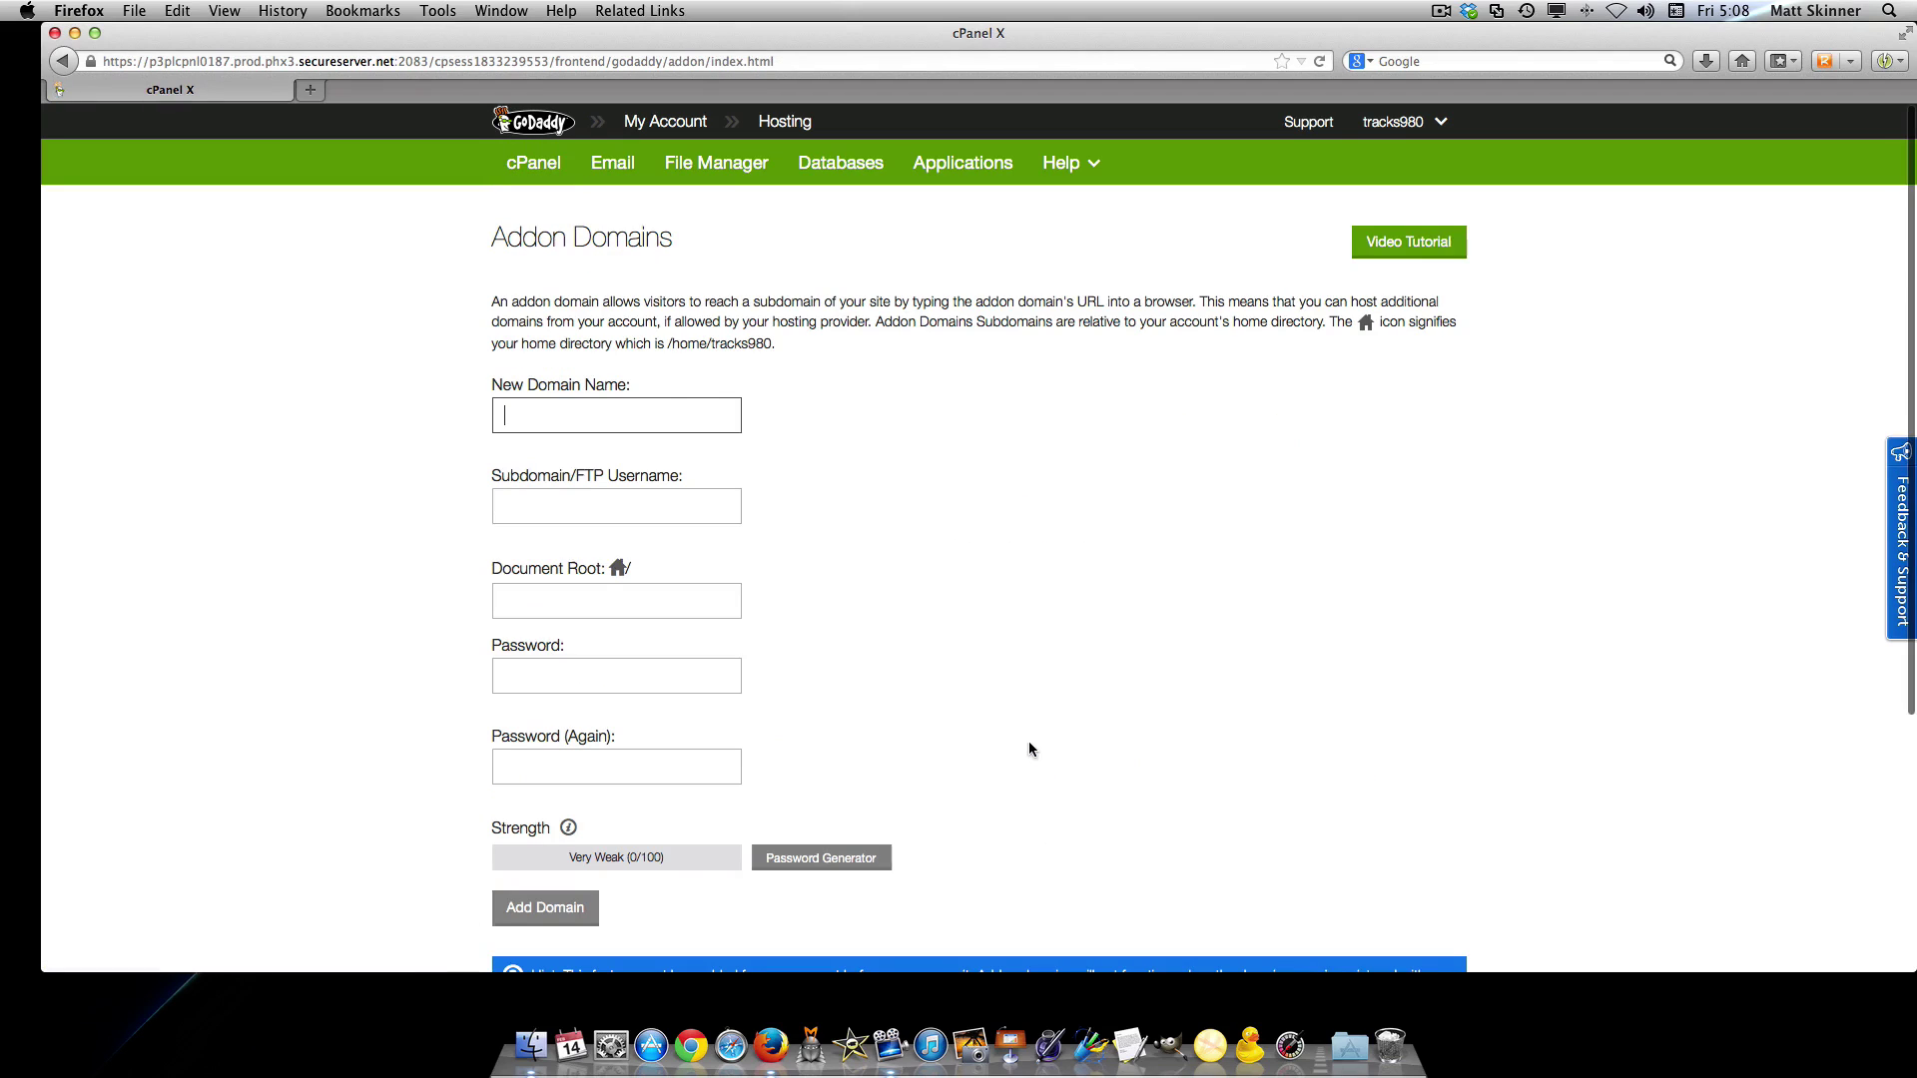
click(646, 414)
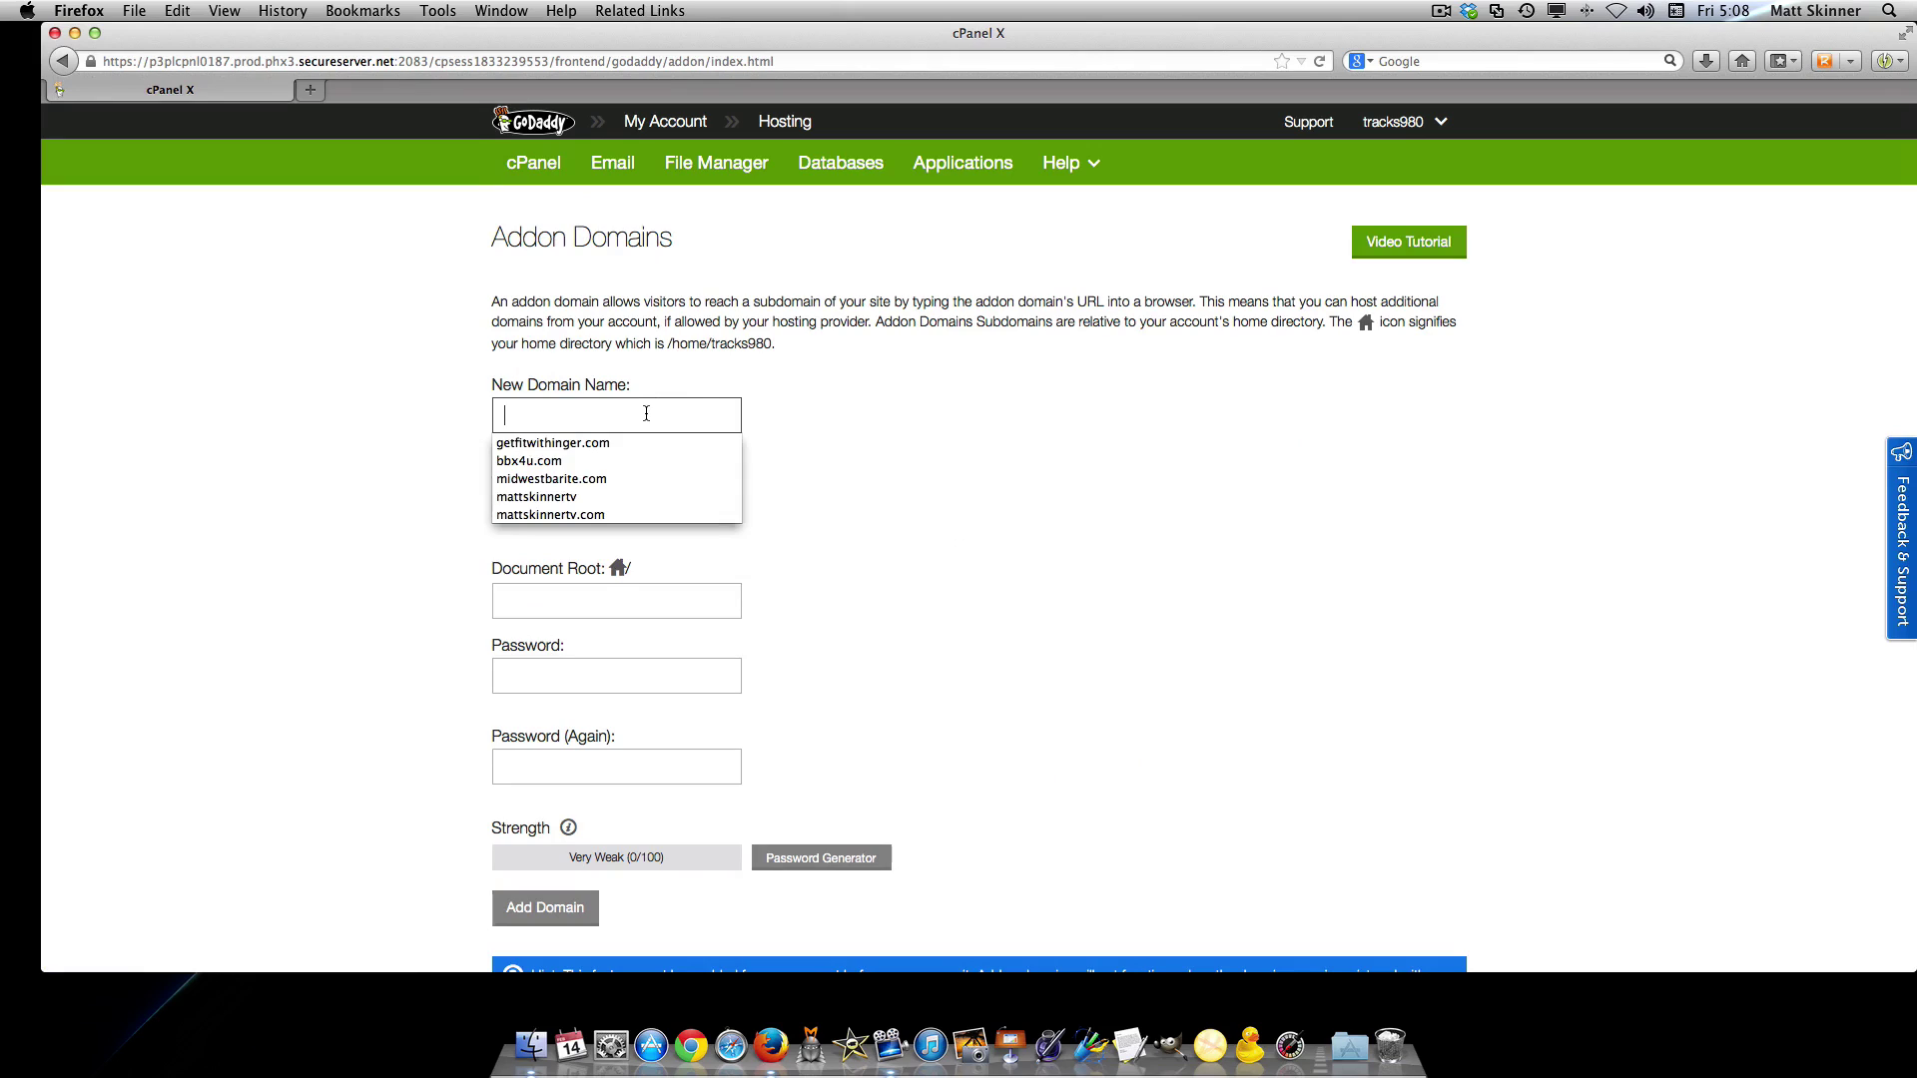
key(Down)
key(Return)
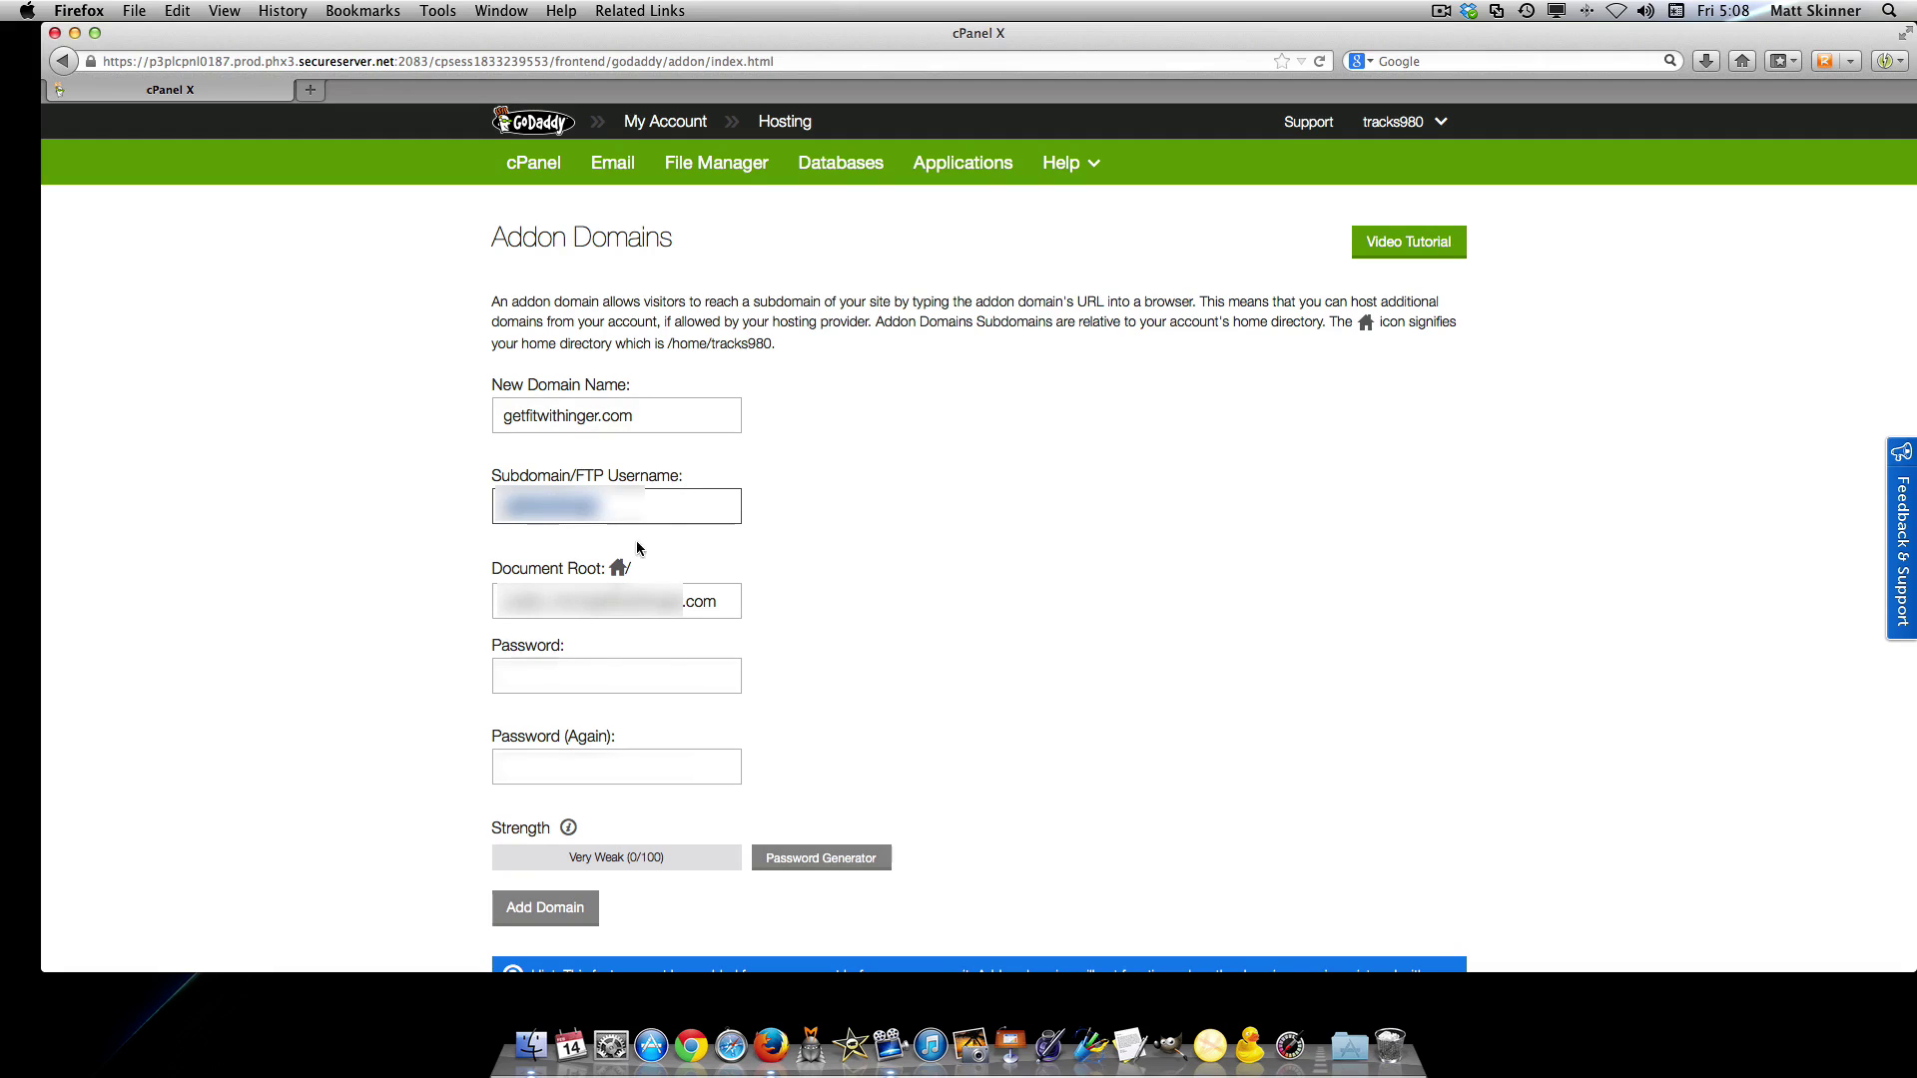
click(595, 678)
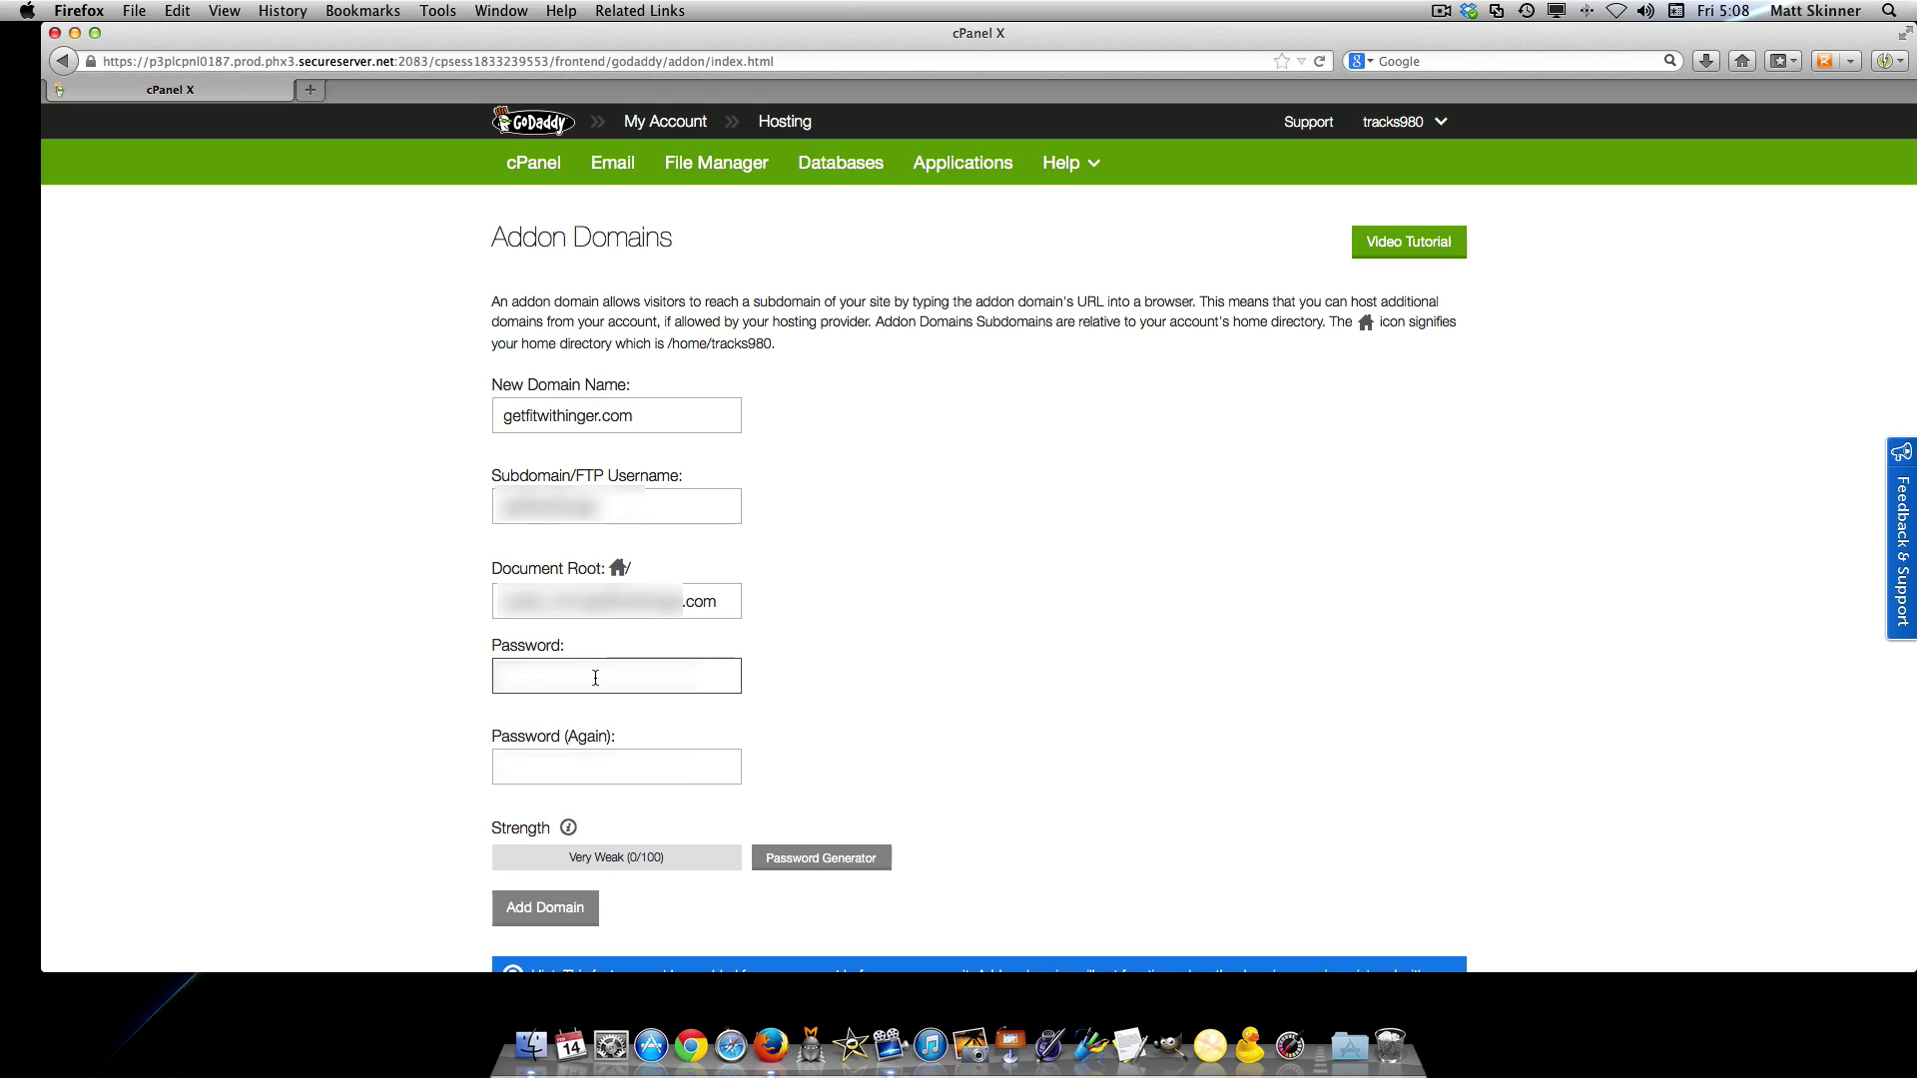
text(password)
click(633, 777)
key(super+v)
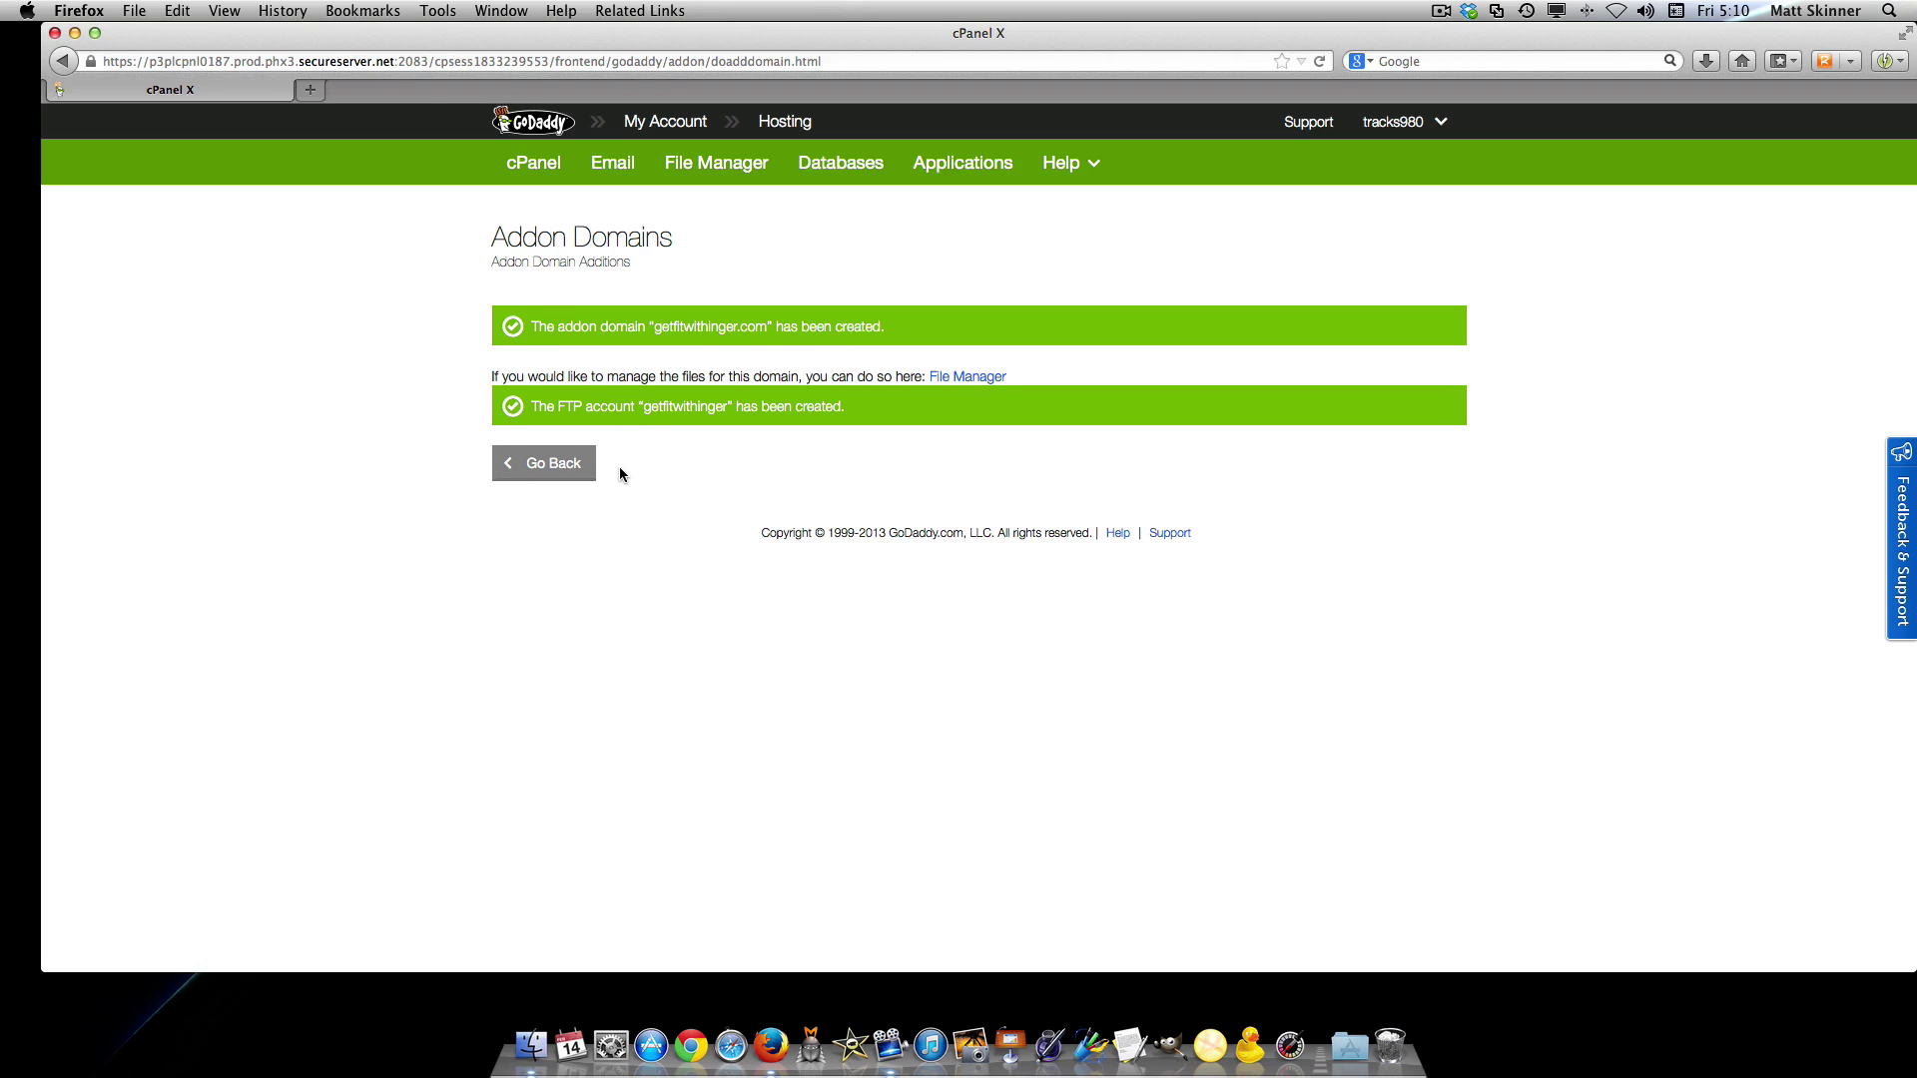
Return to the main cPanel dashboard for 980tracks.com
click(530, 165)
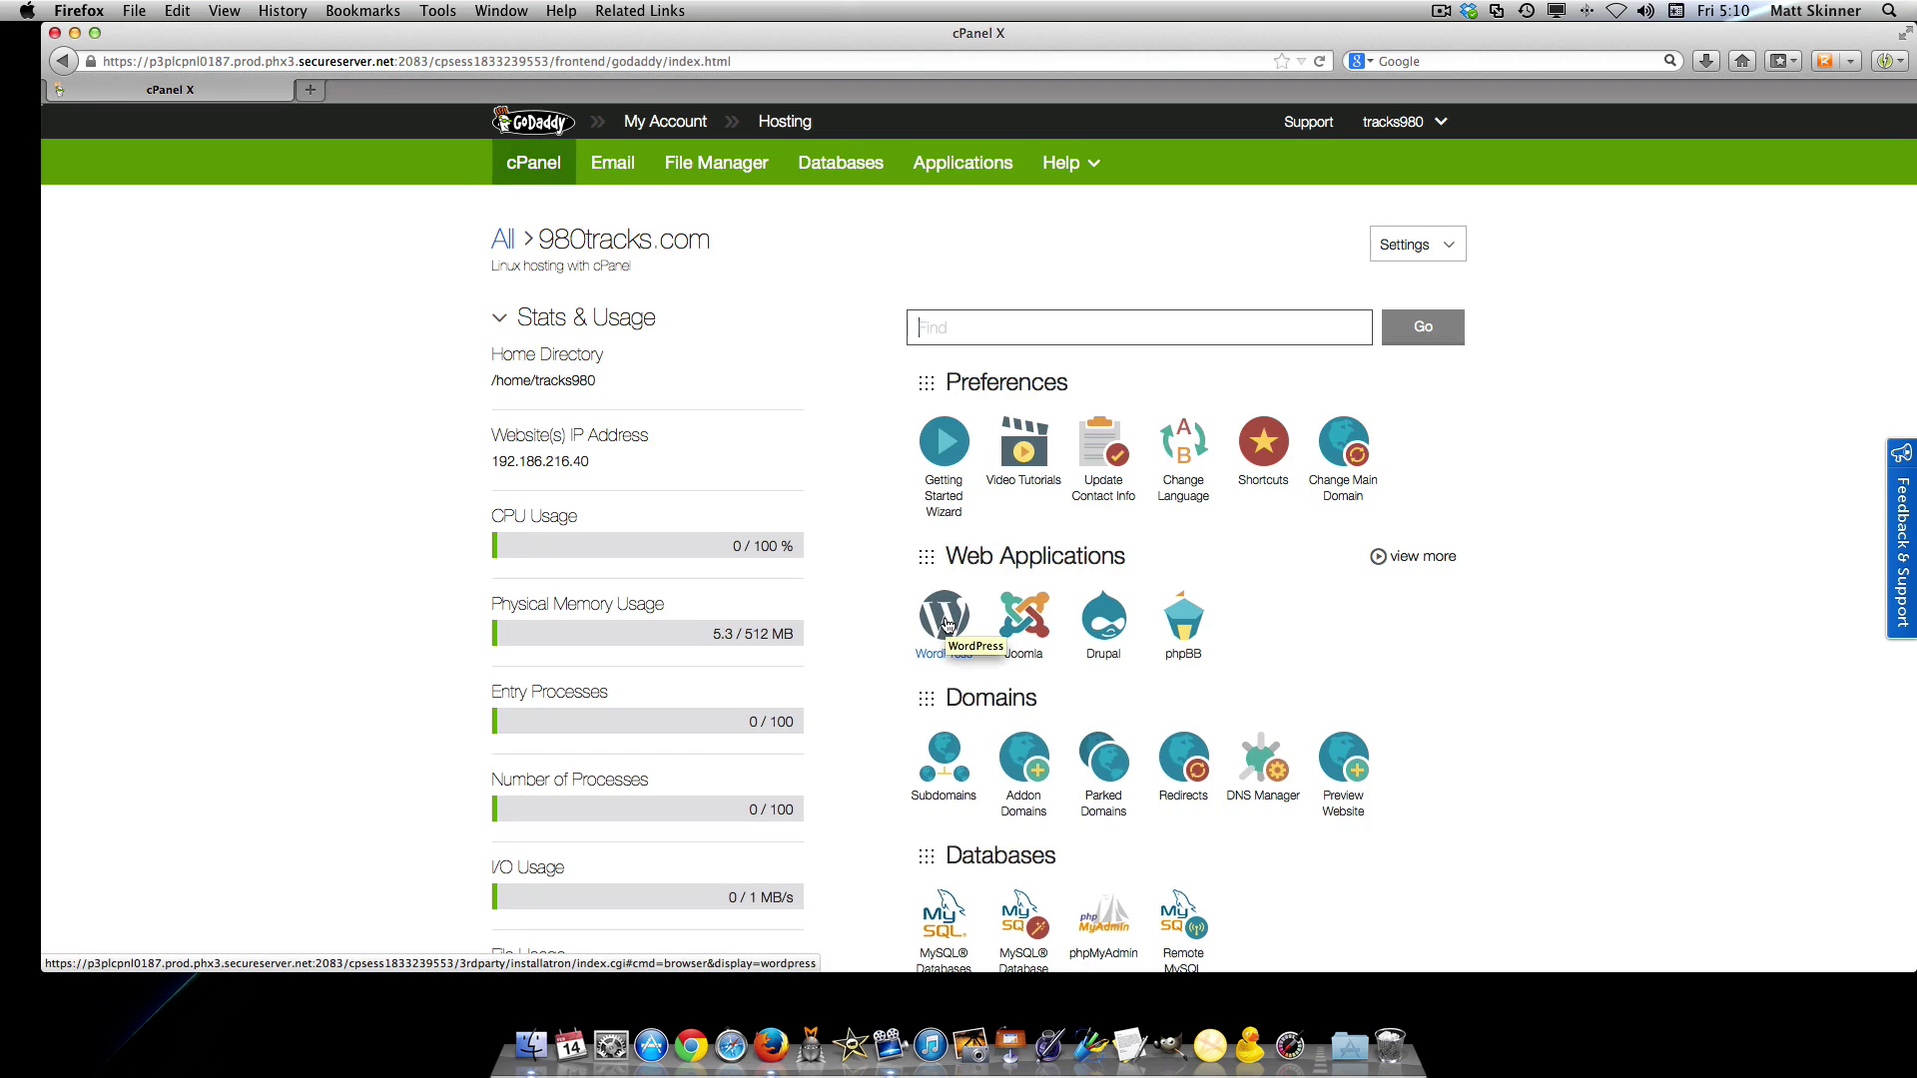
Start a new WordPress installation from the WordPress installer under Web Applications
click(947, 623)
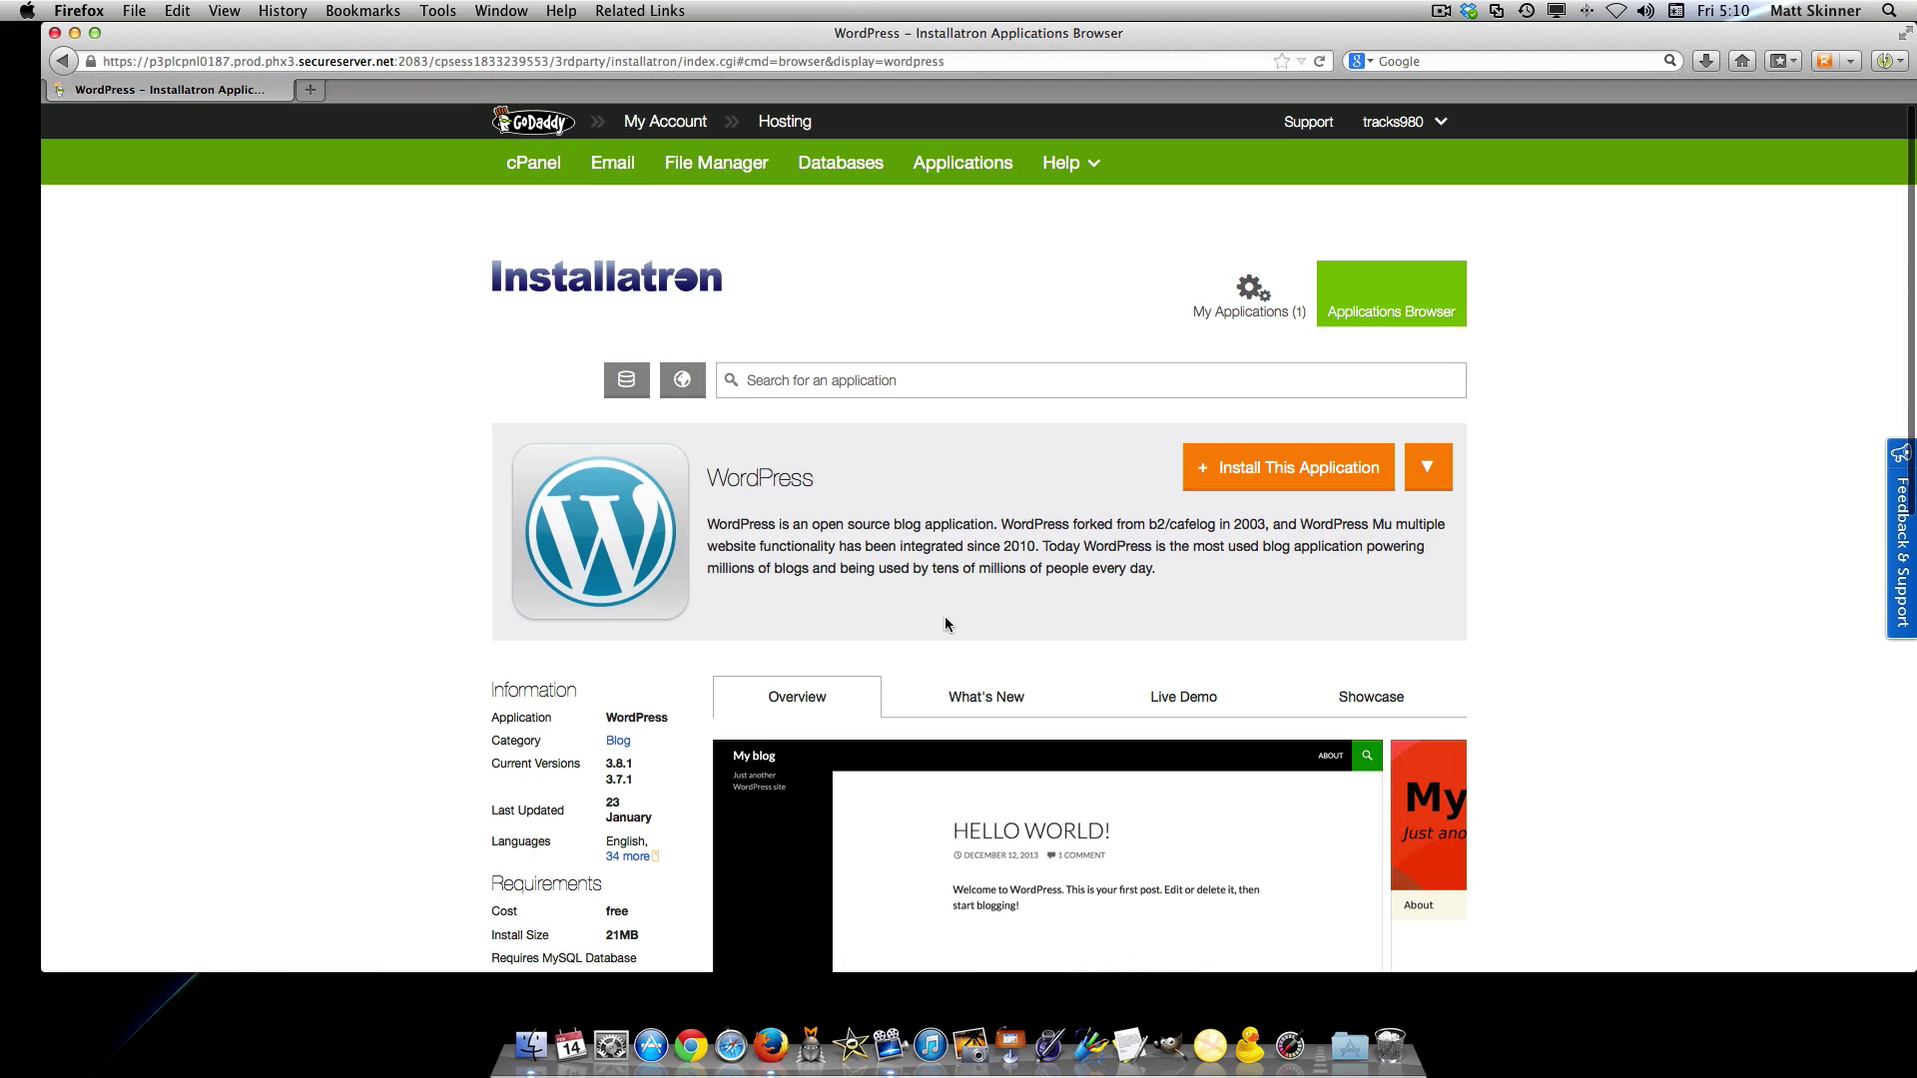
click(1283, 472)
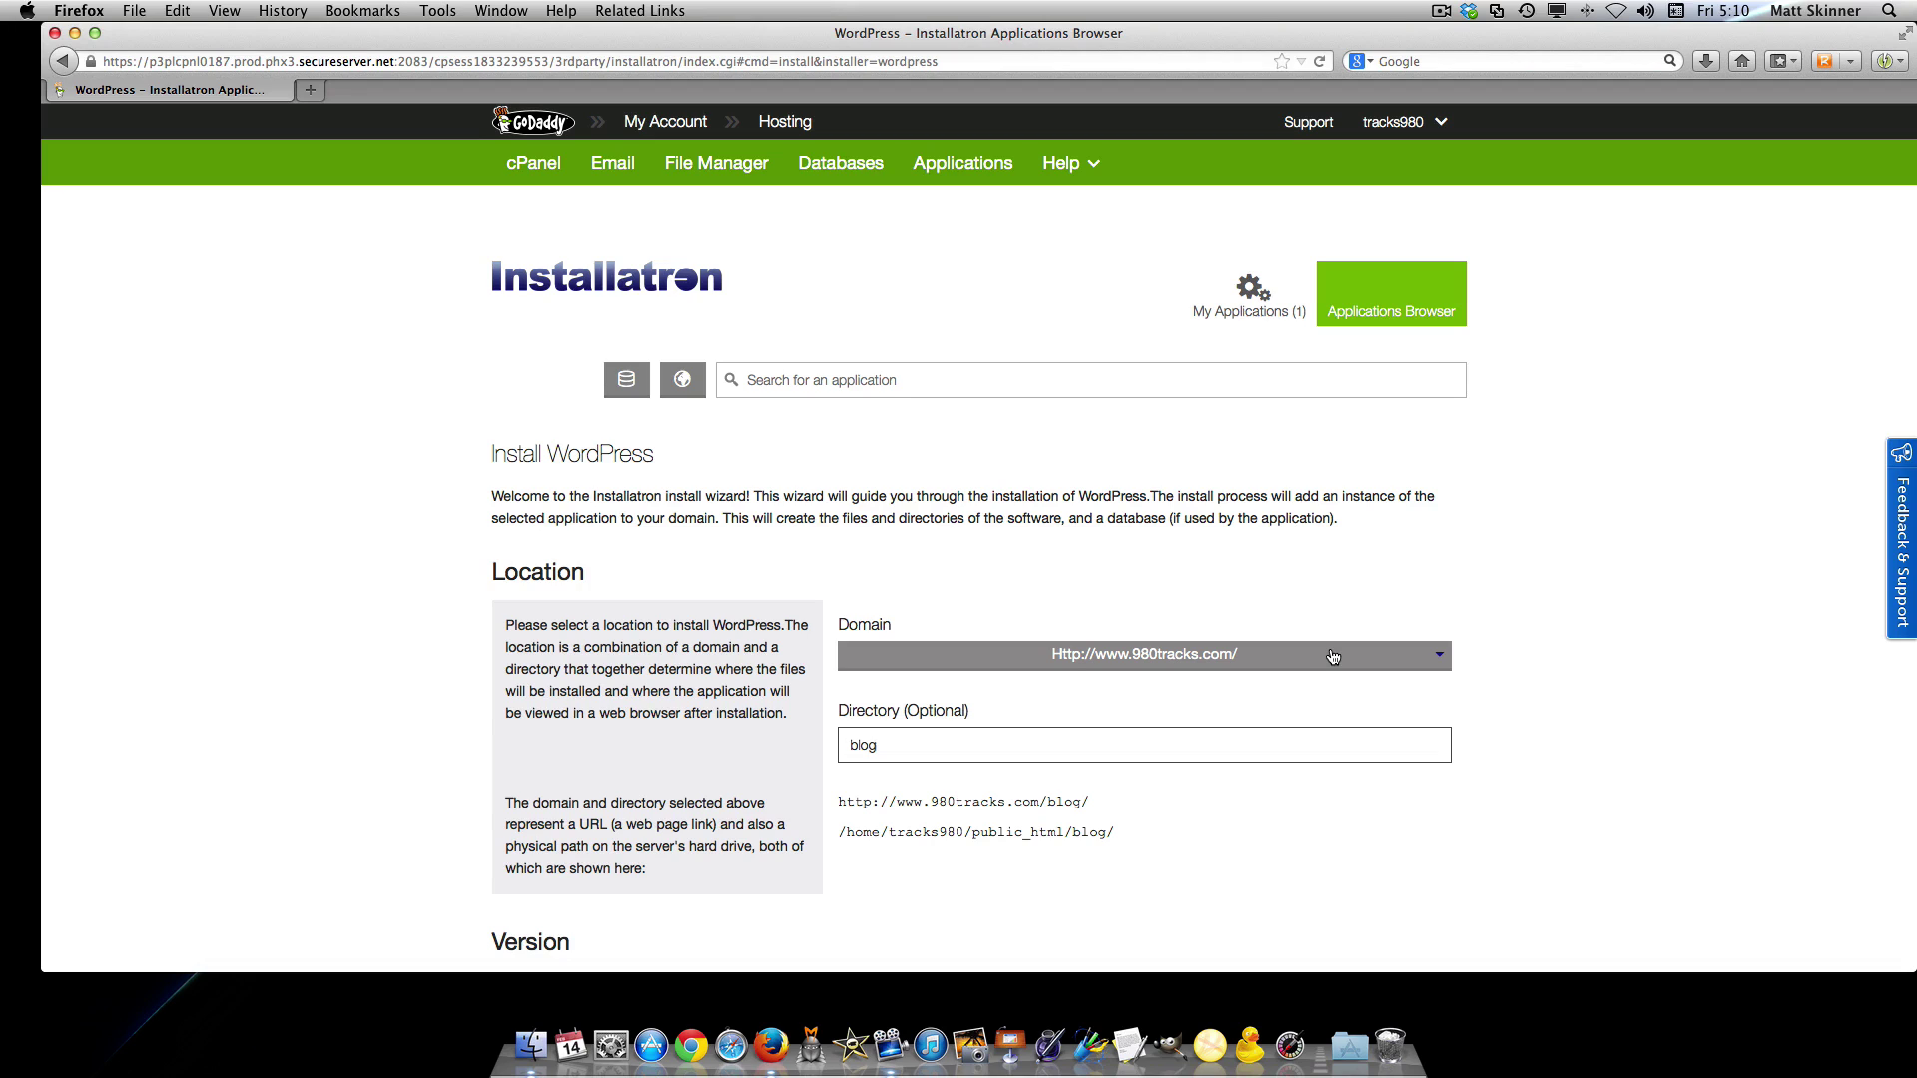
click(1298, 657)
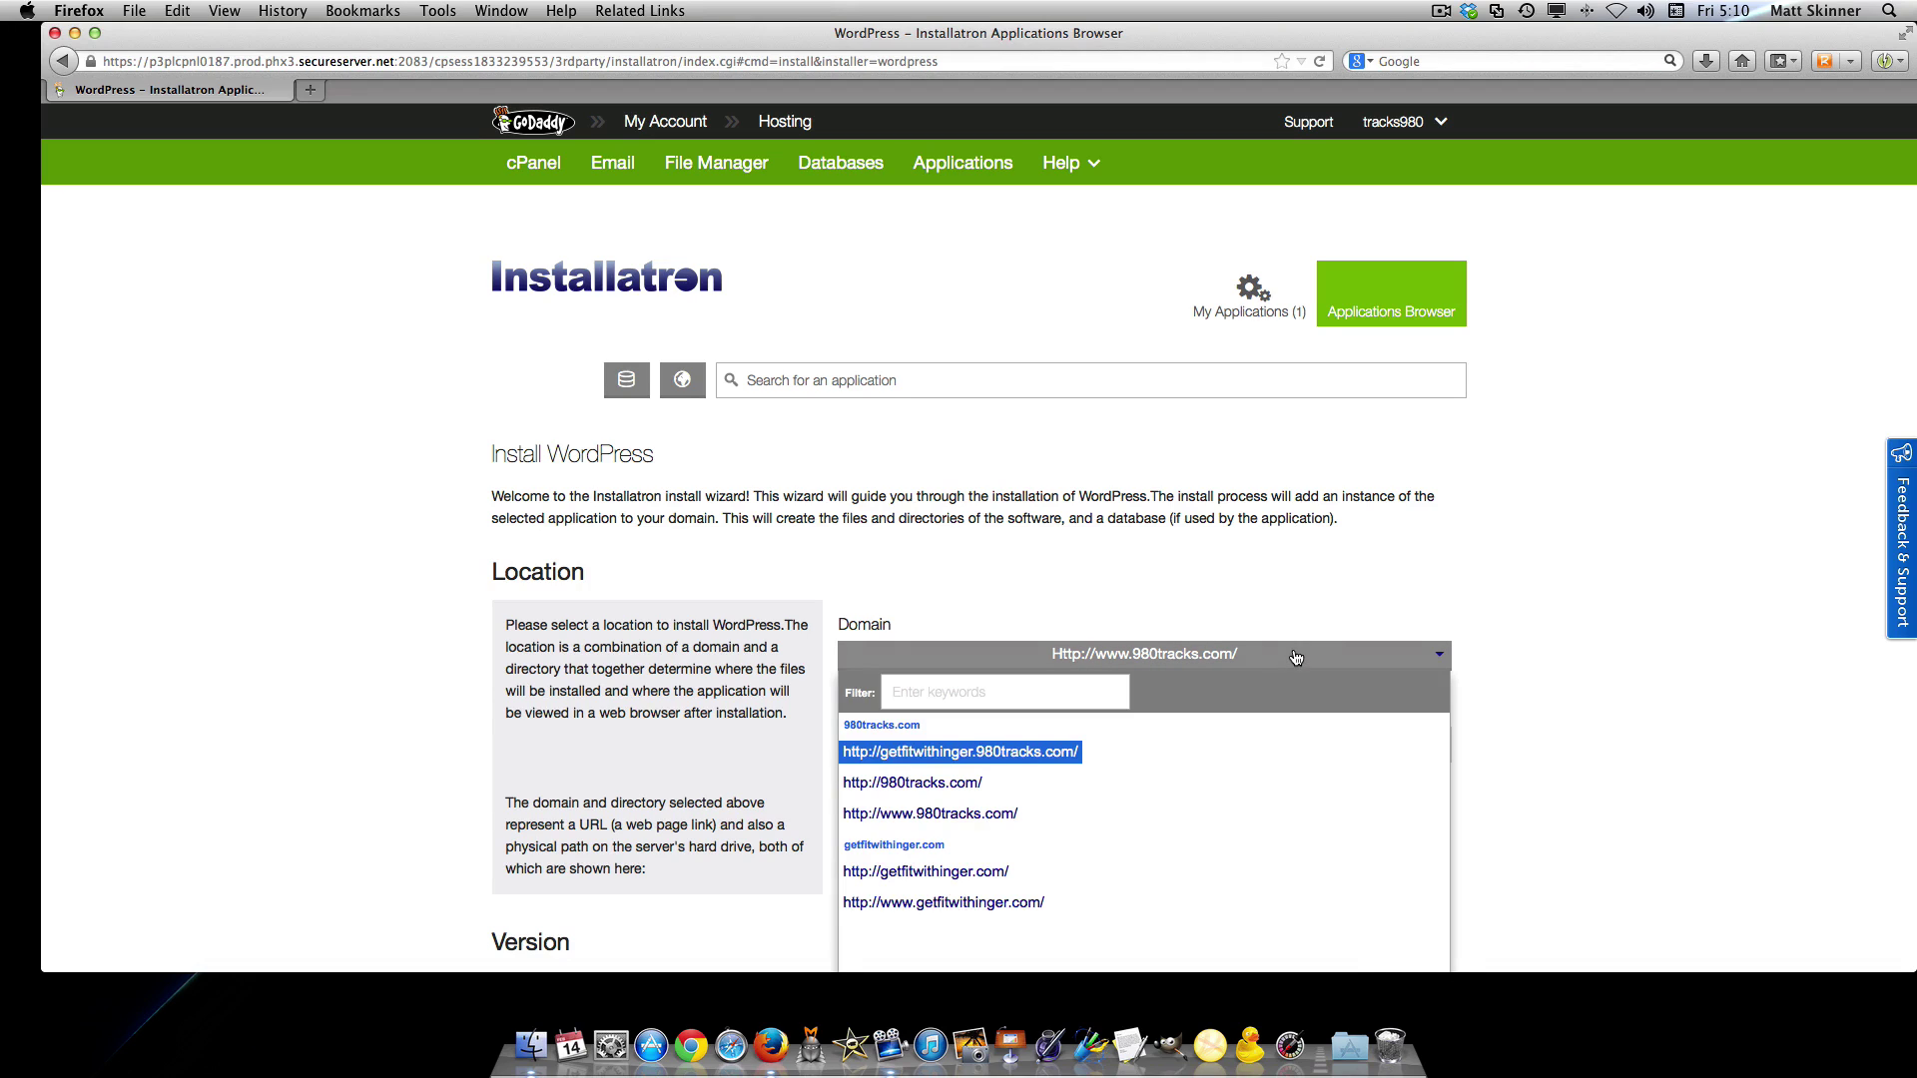
click(989, 873)
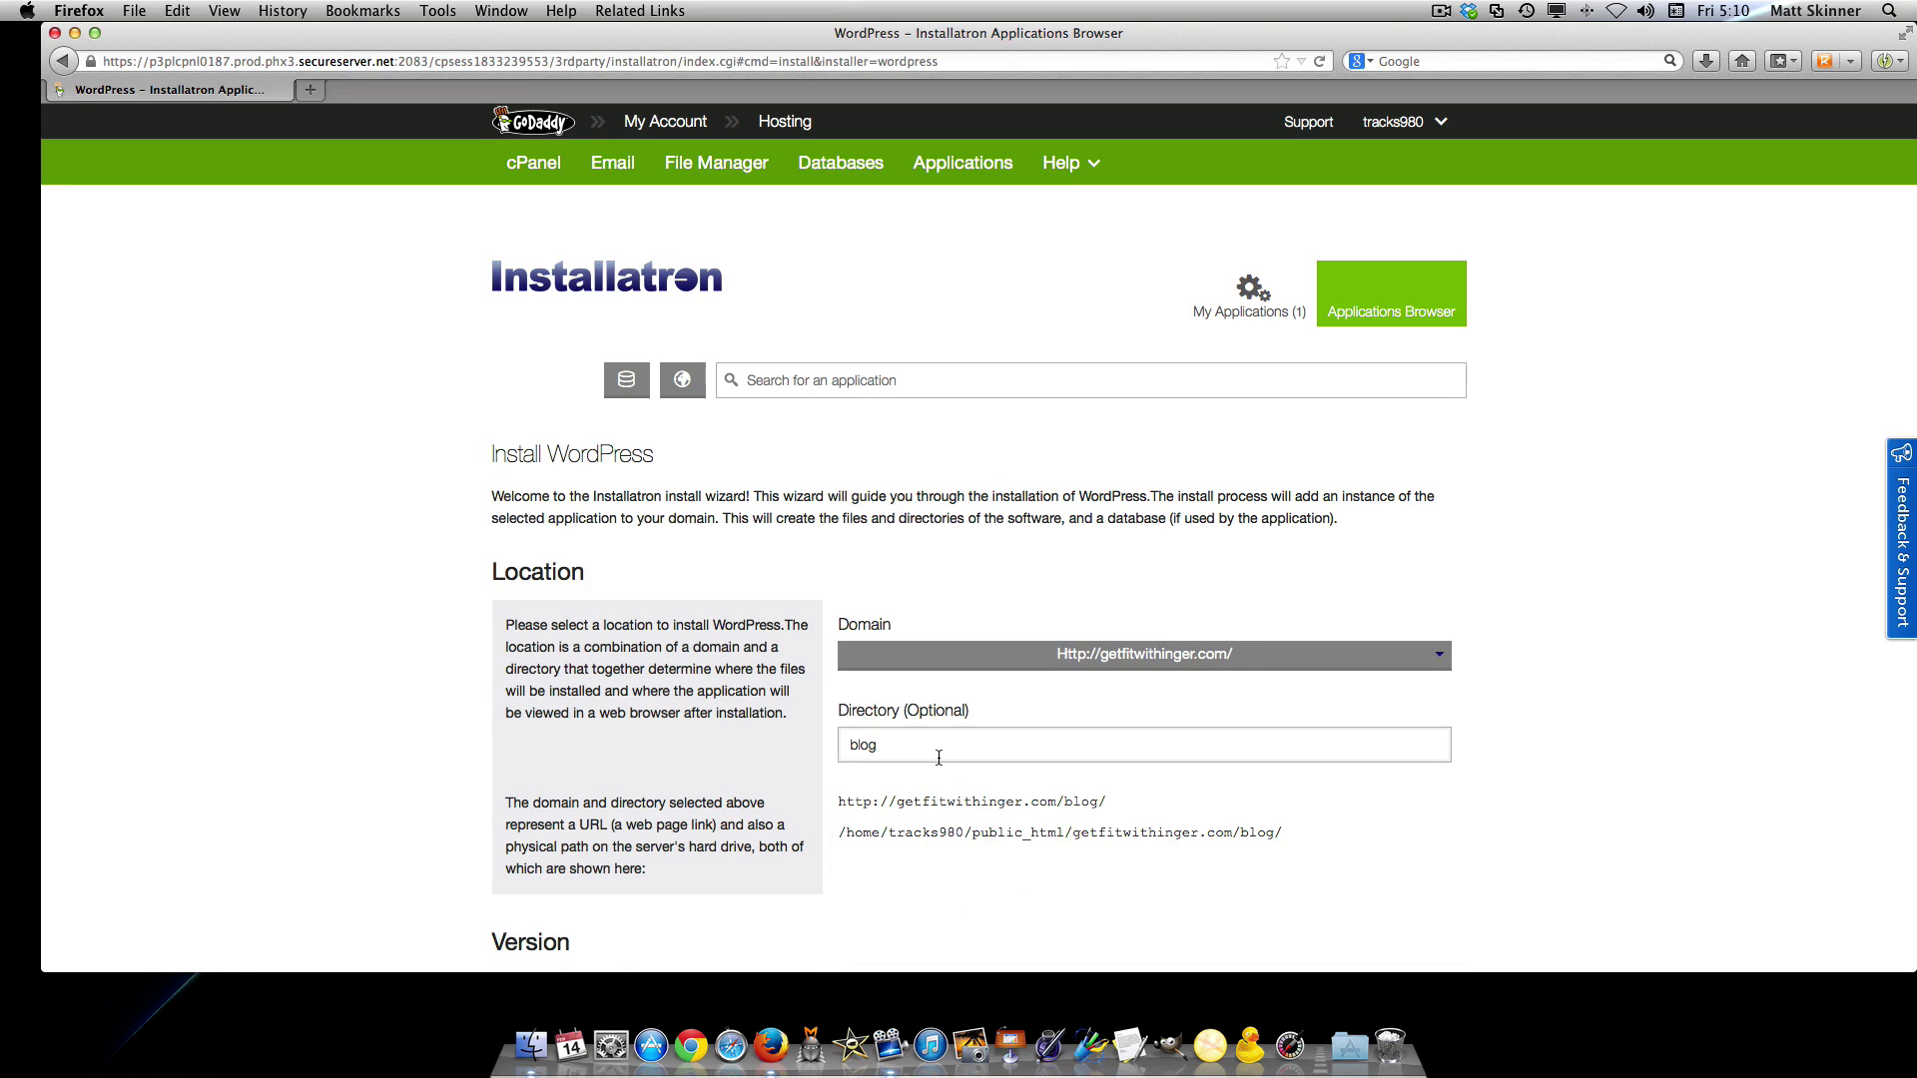
double_click(932, 743)
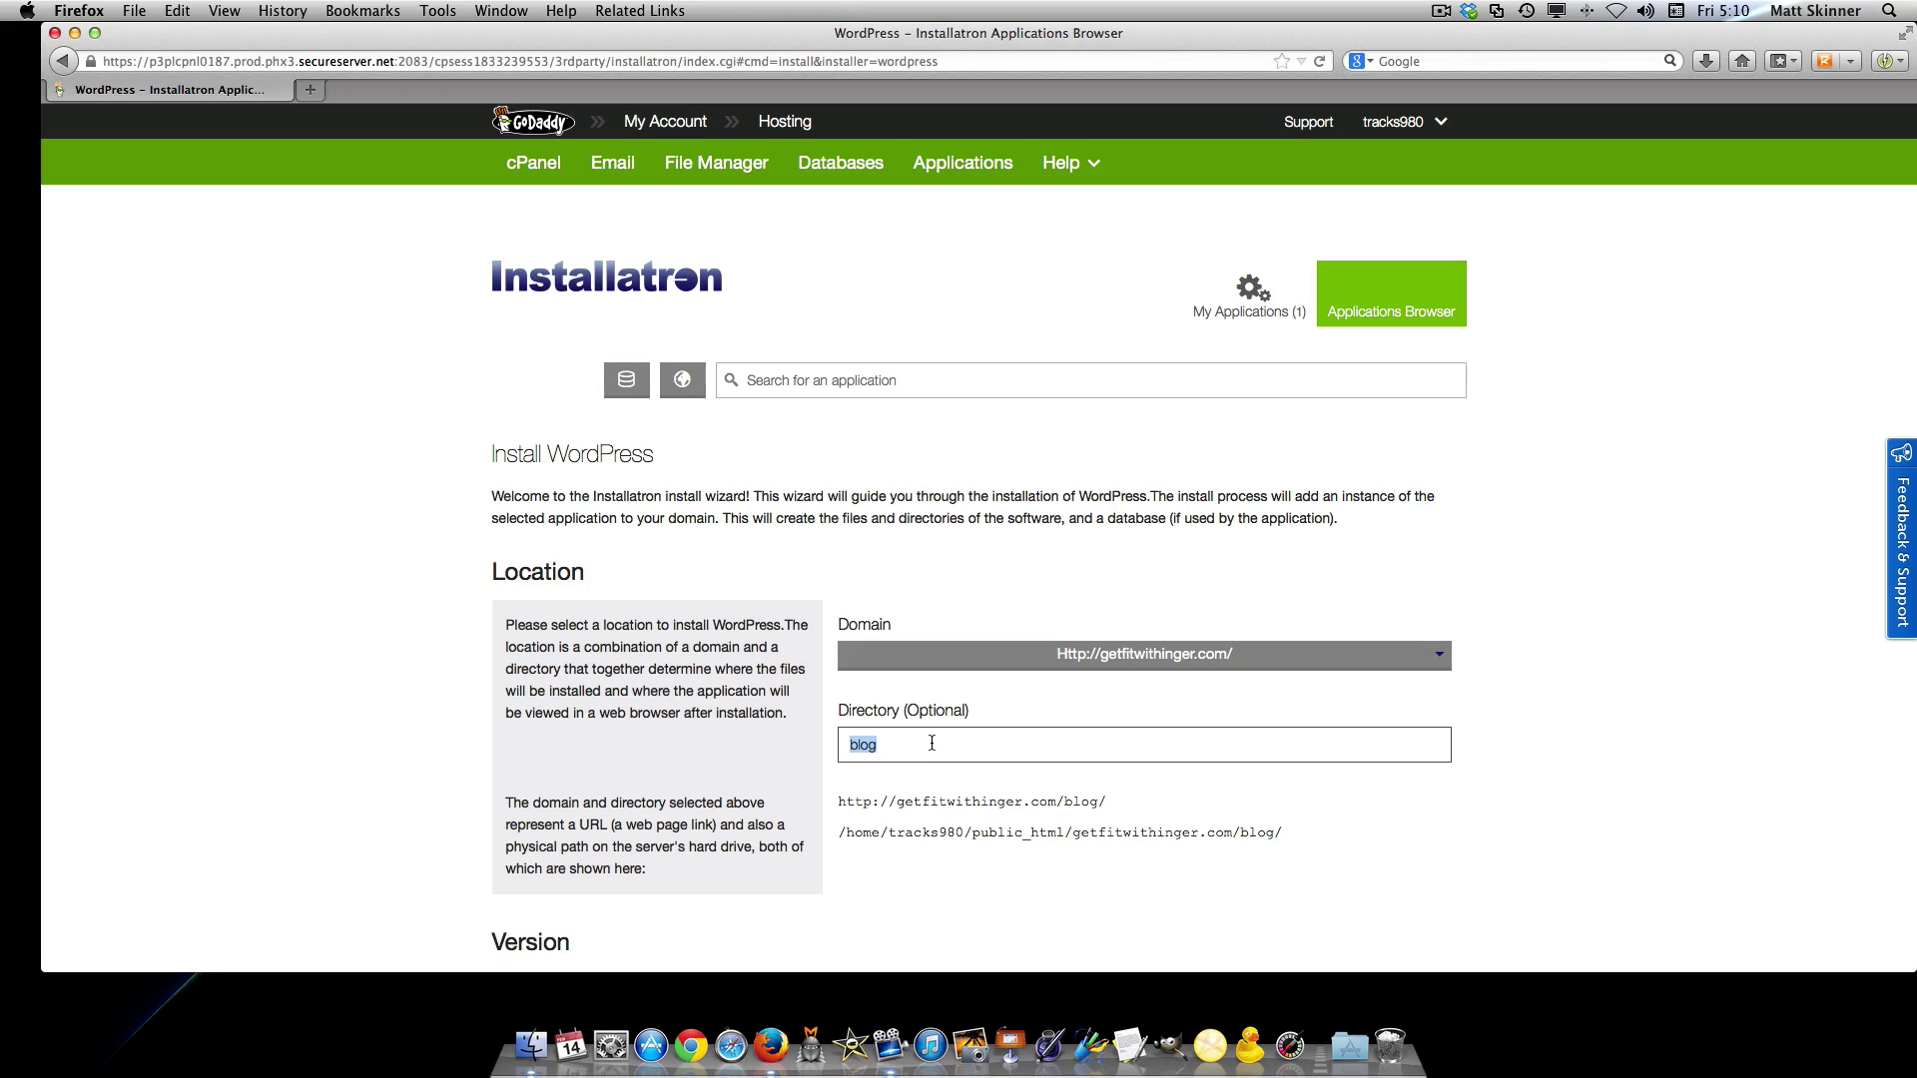
key(BackSpace)
scroll(960, 721, down, 2)
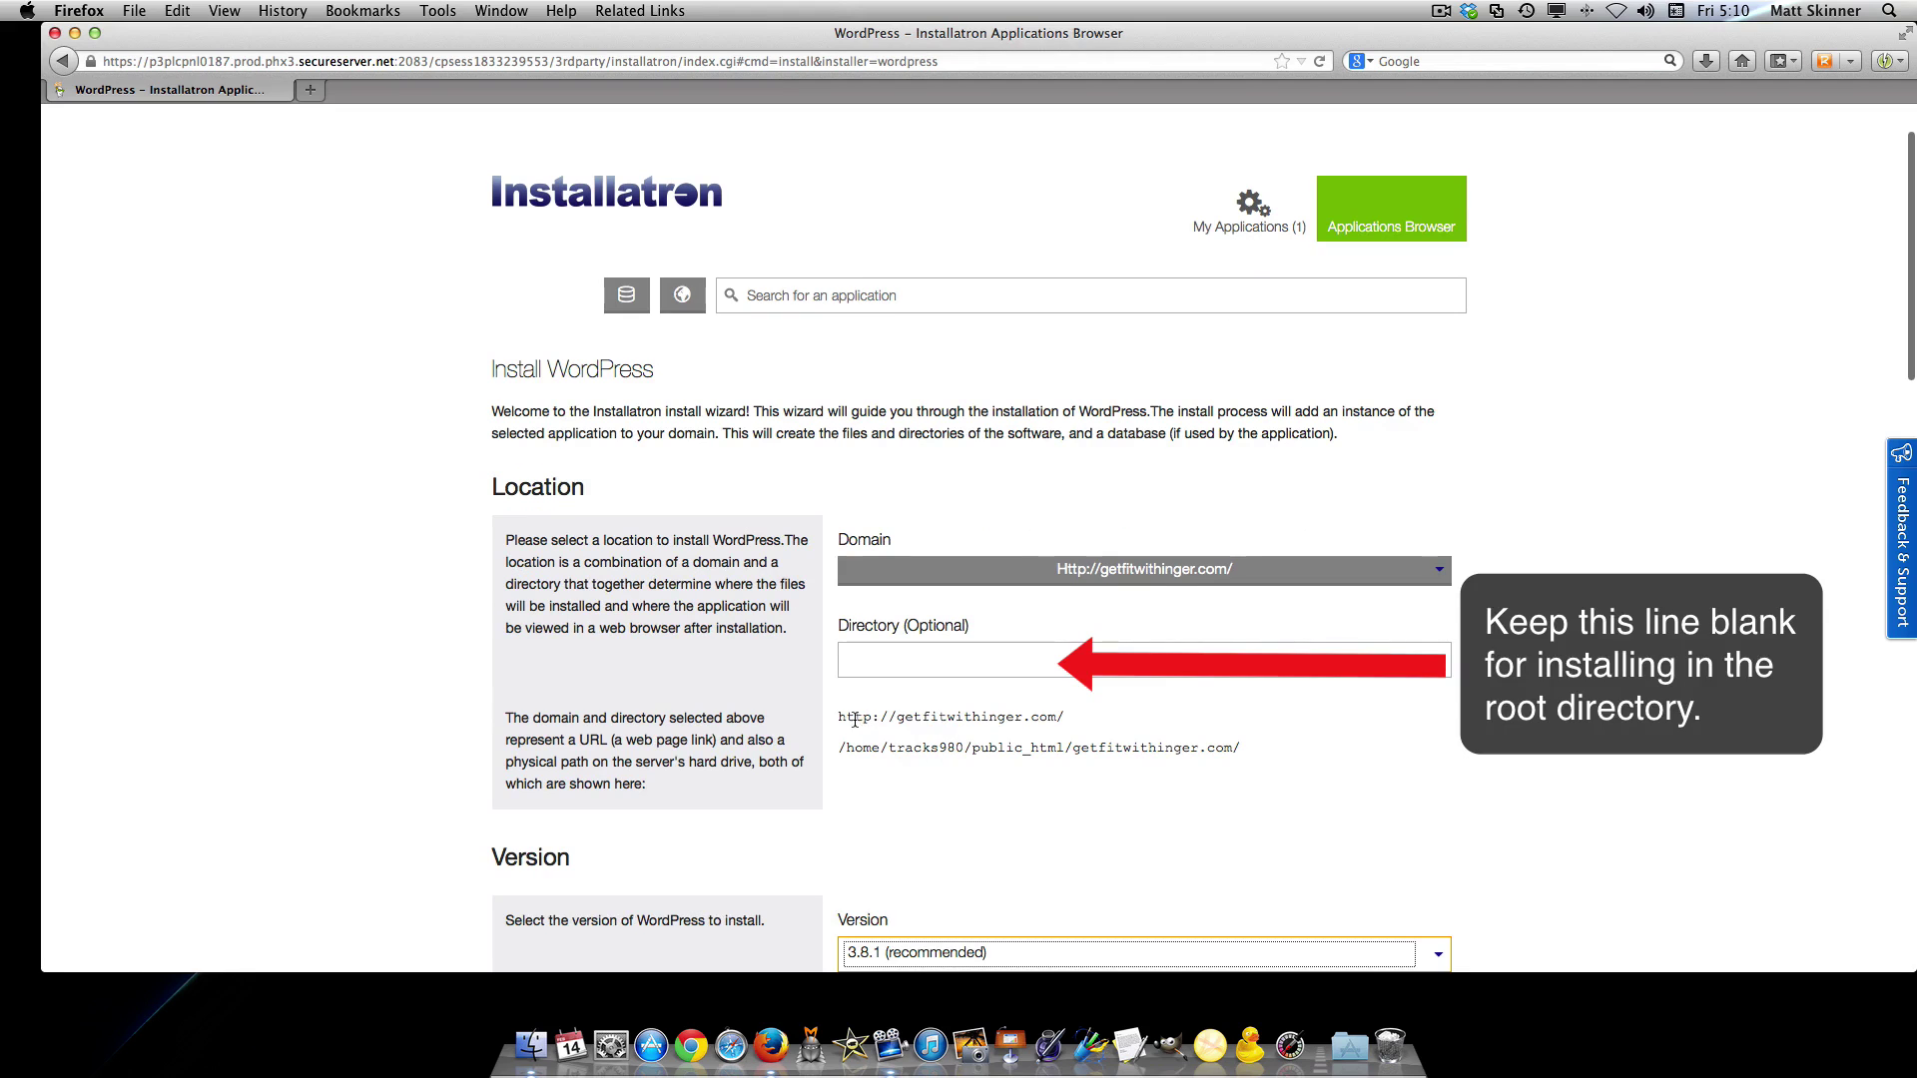
drag(863, 717, 1066, 723)
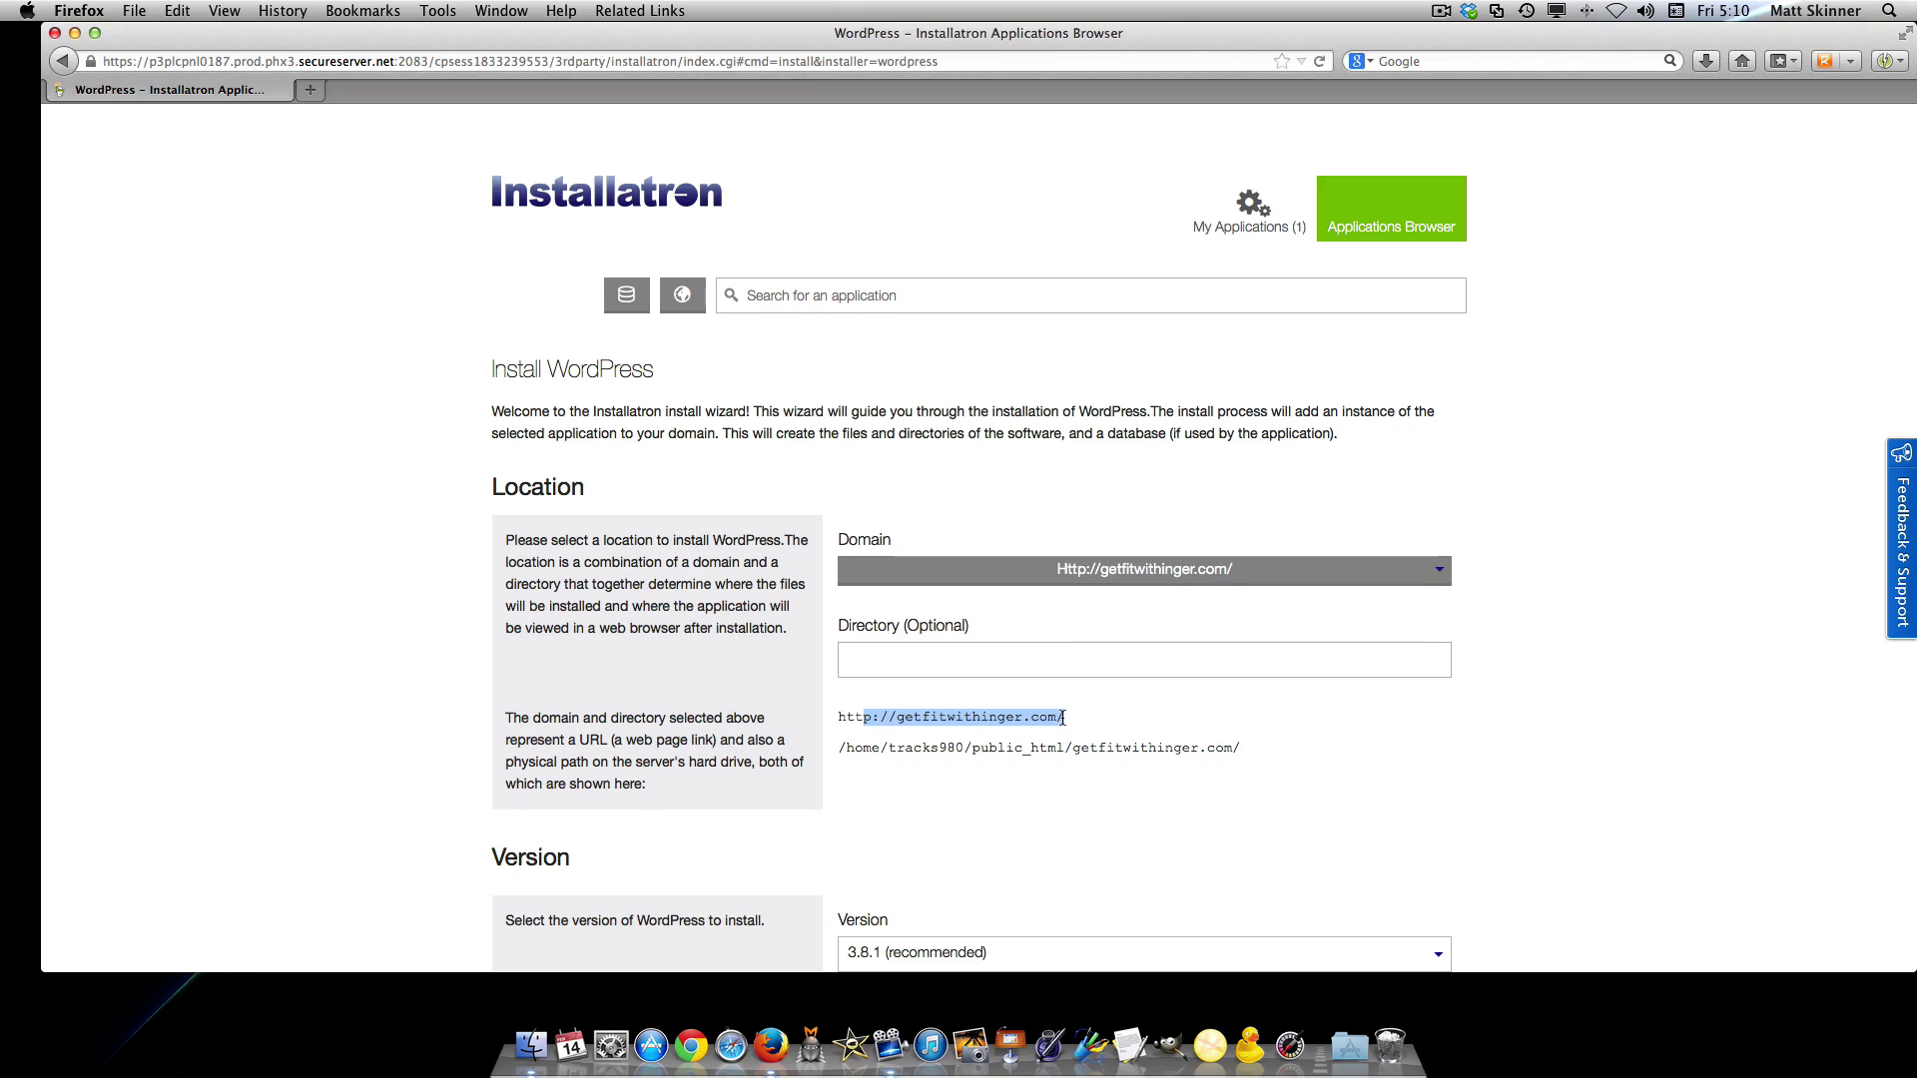
click(863, 719)
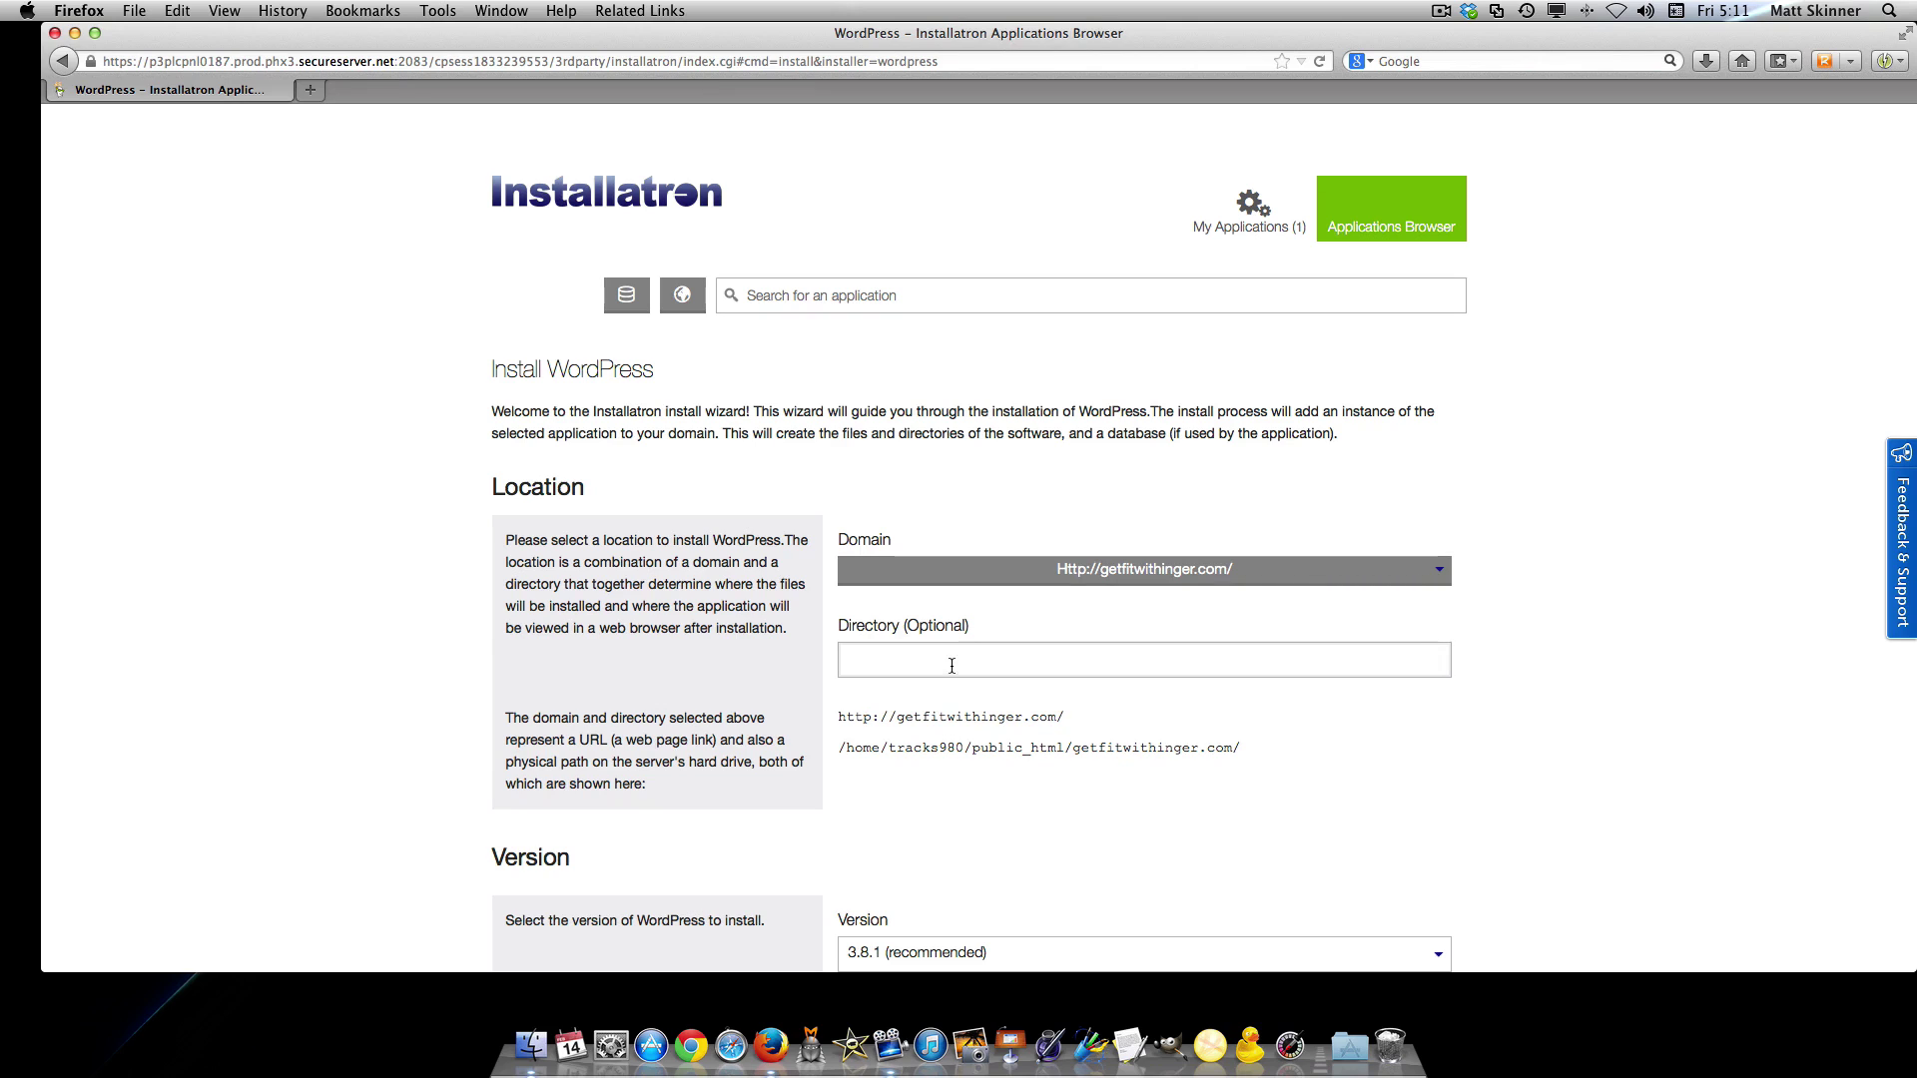
scroll(1189, 740, down, 5)
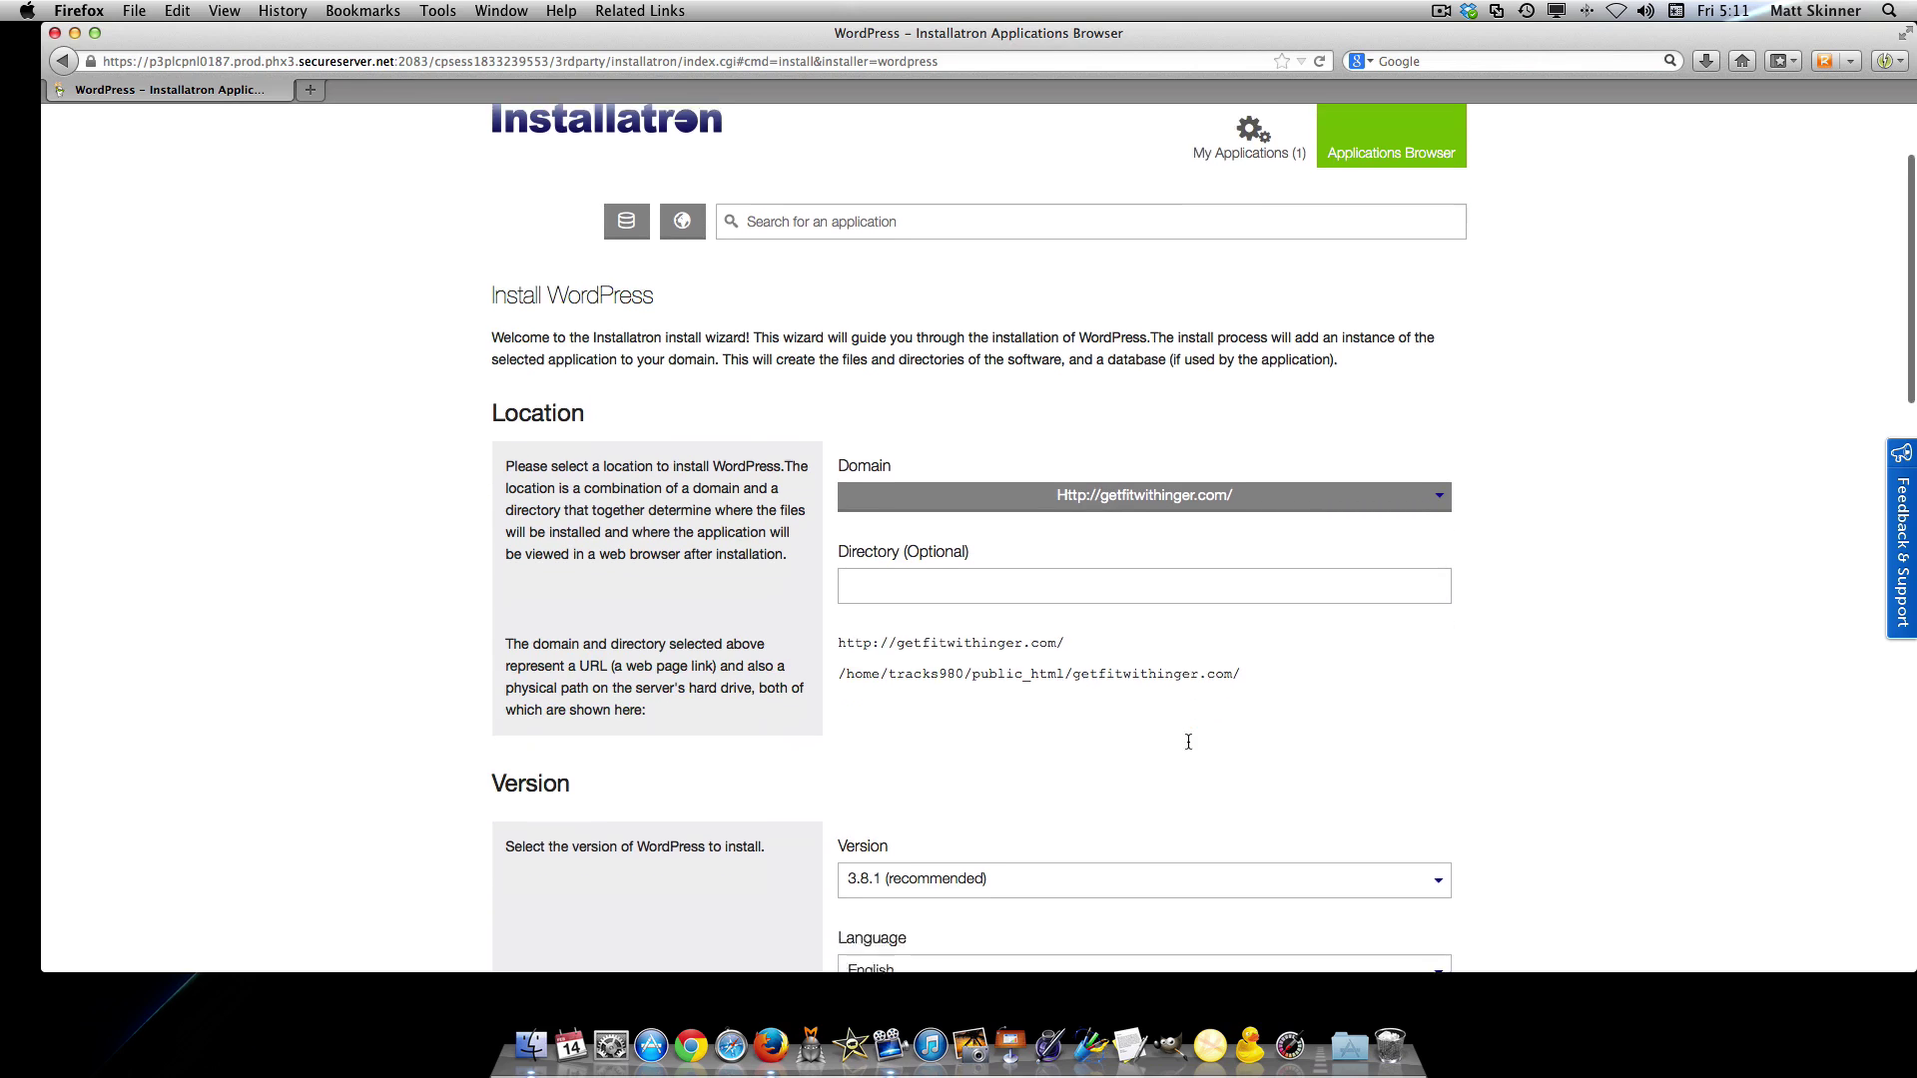
scroll(1188, 748, down, 3)
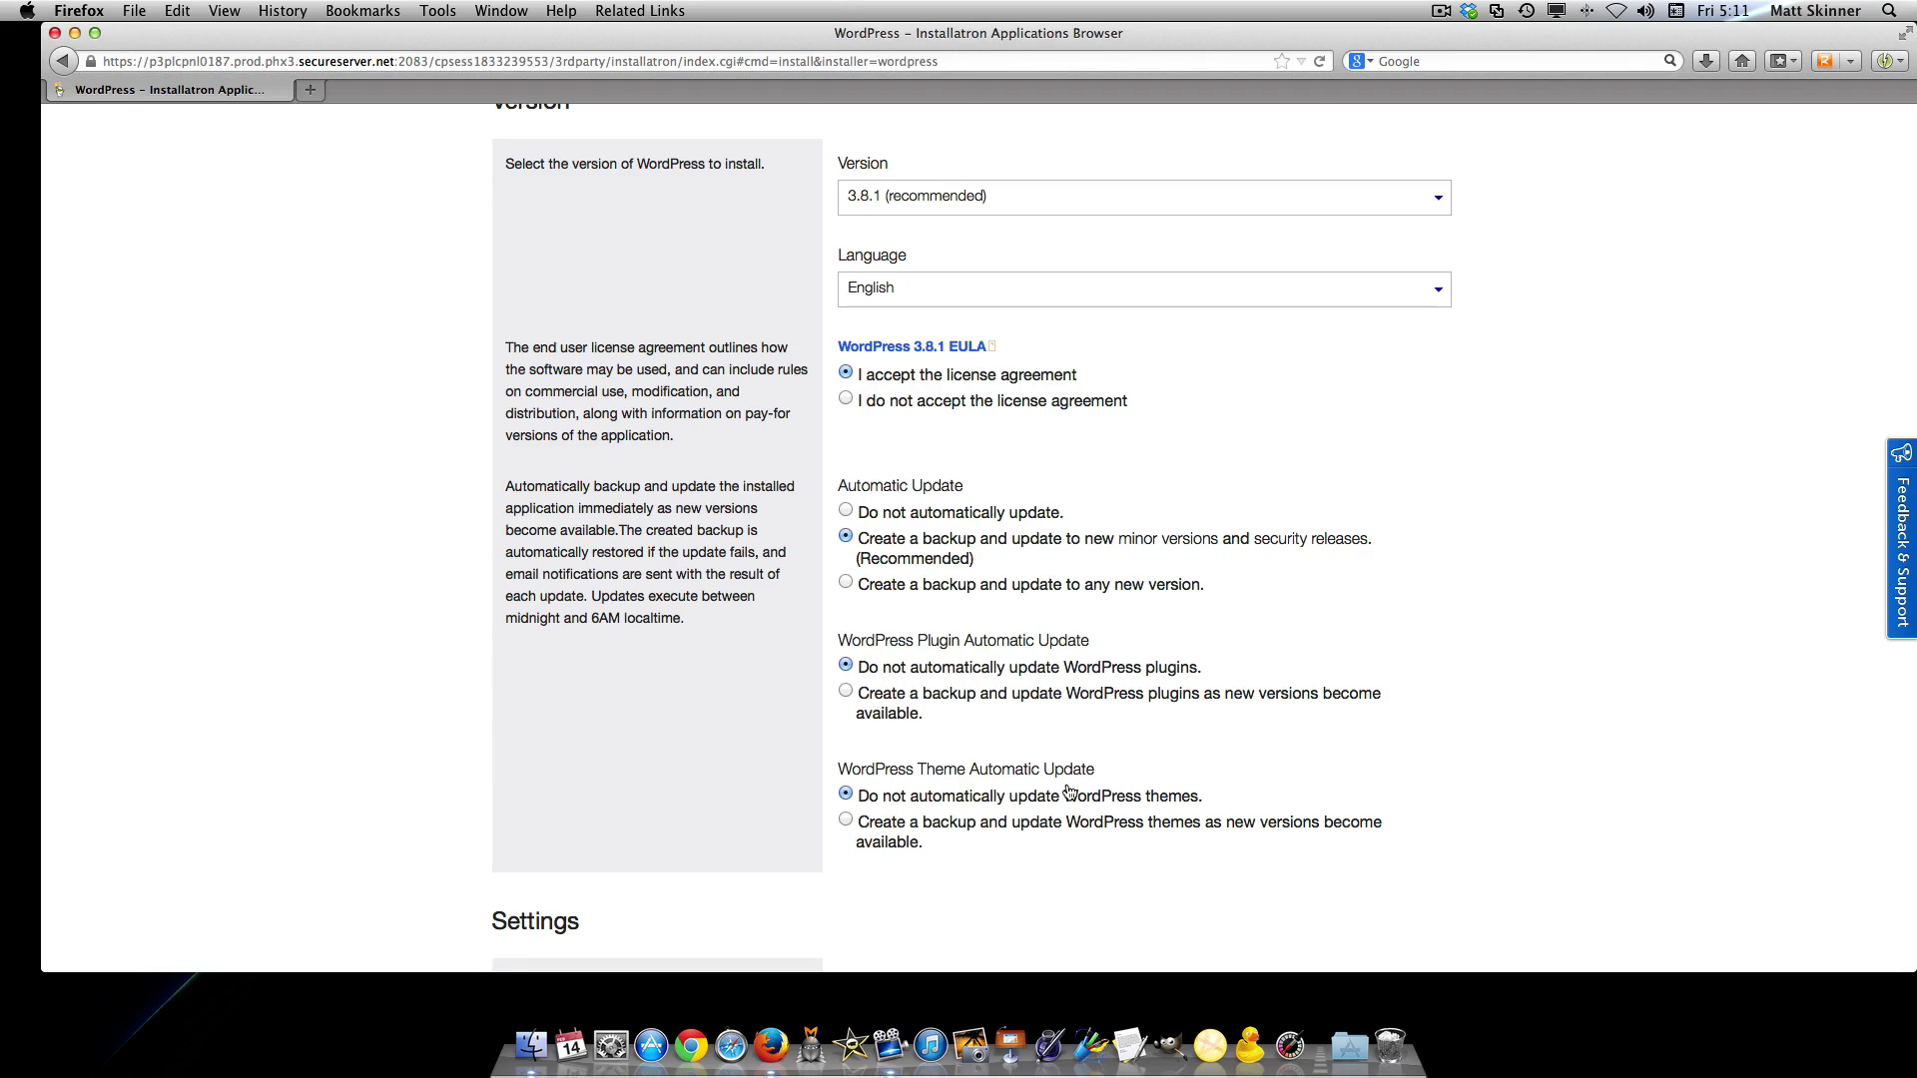
scroll(1068, 856, down, 8)
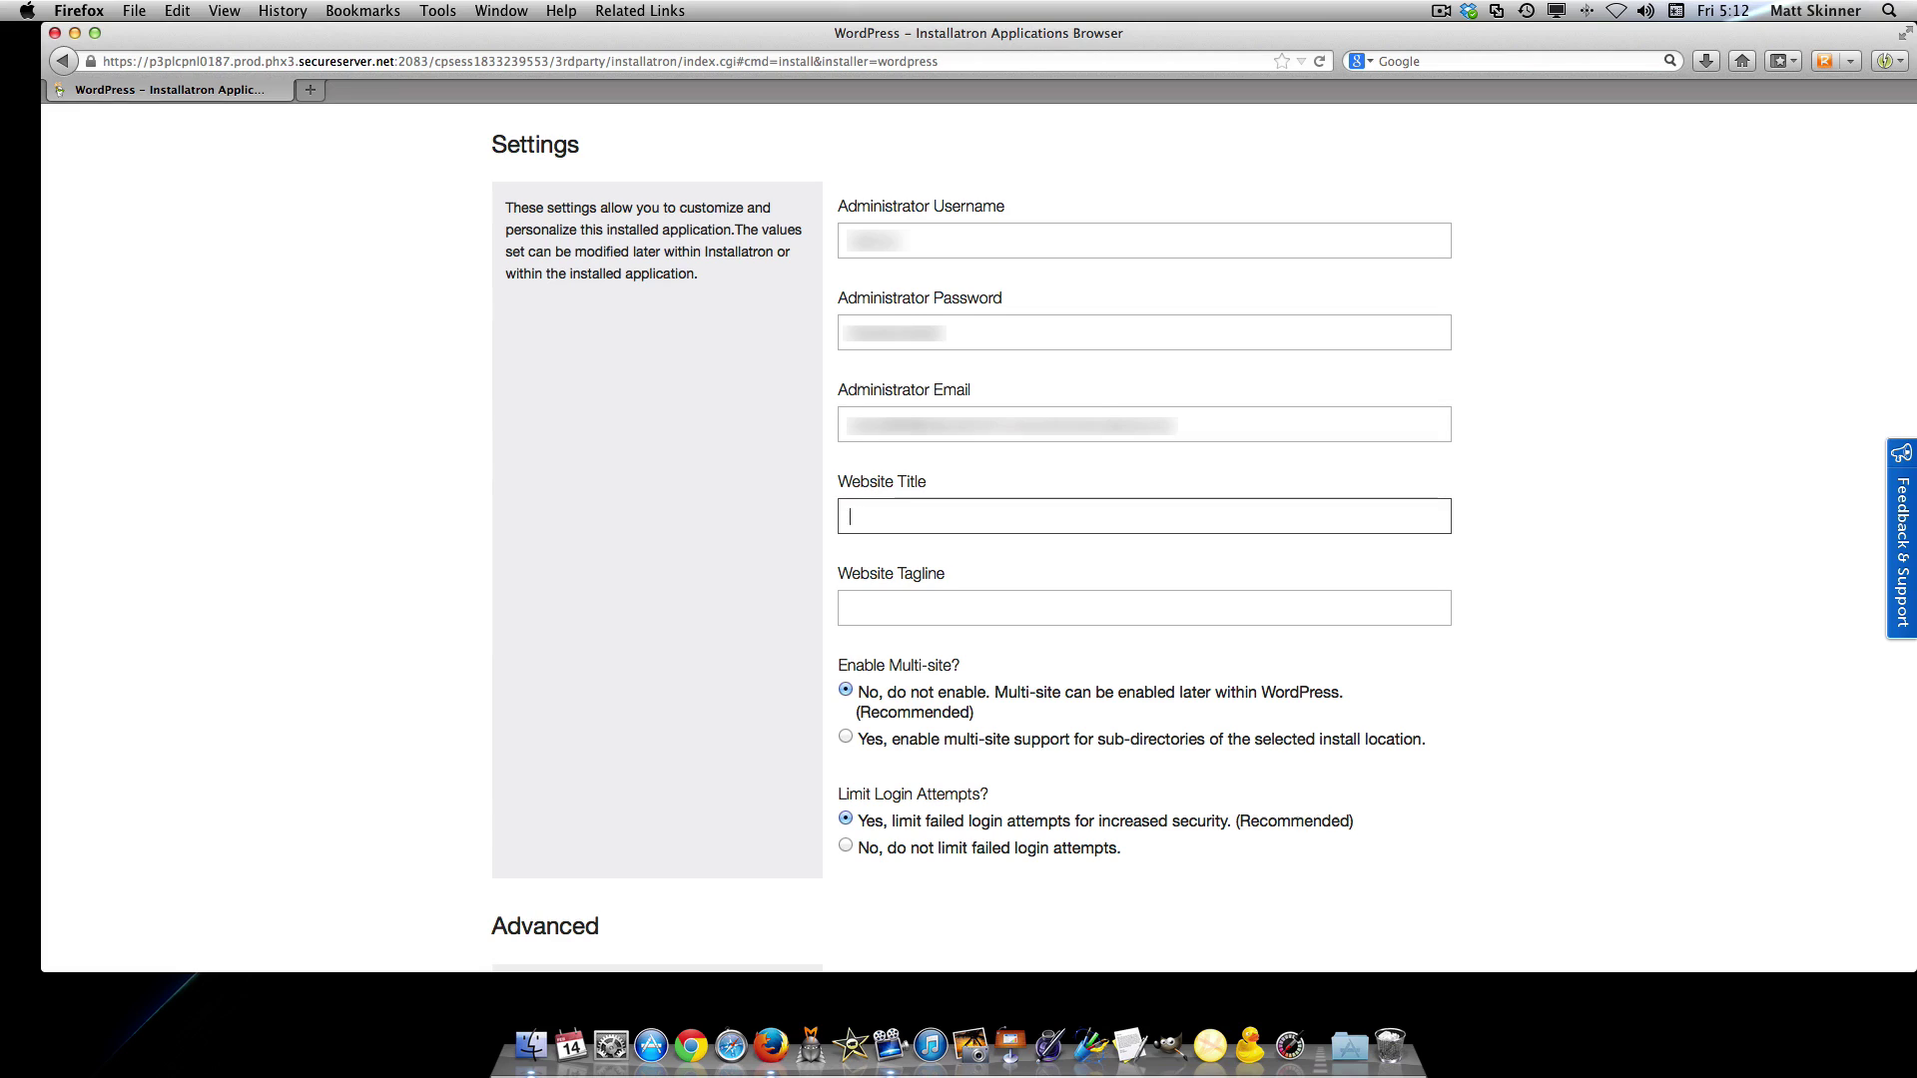
Enter 'Get Fit With Inger' as the Website Title and reuse it as the Website Tagline
text(Get Fit )
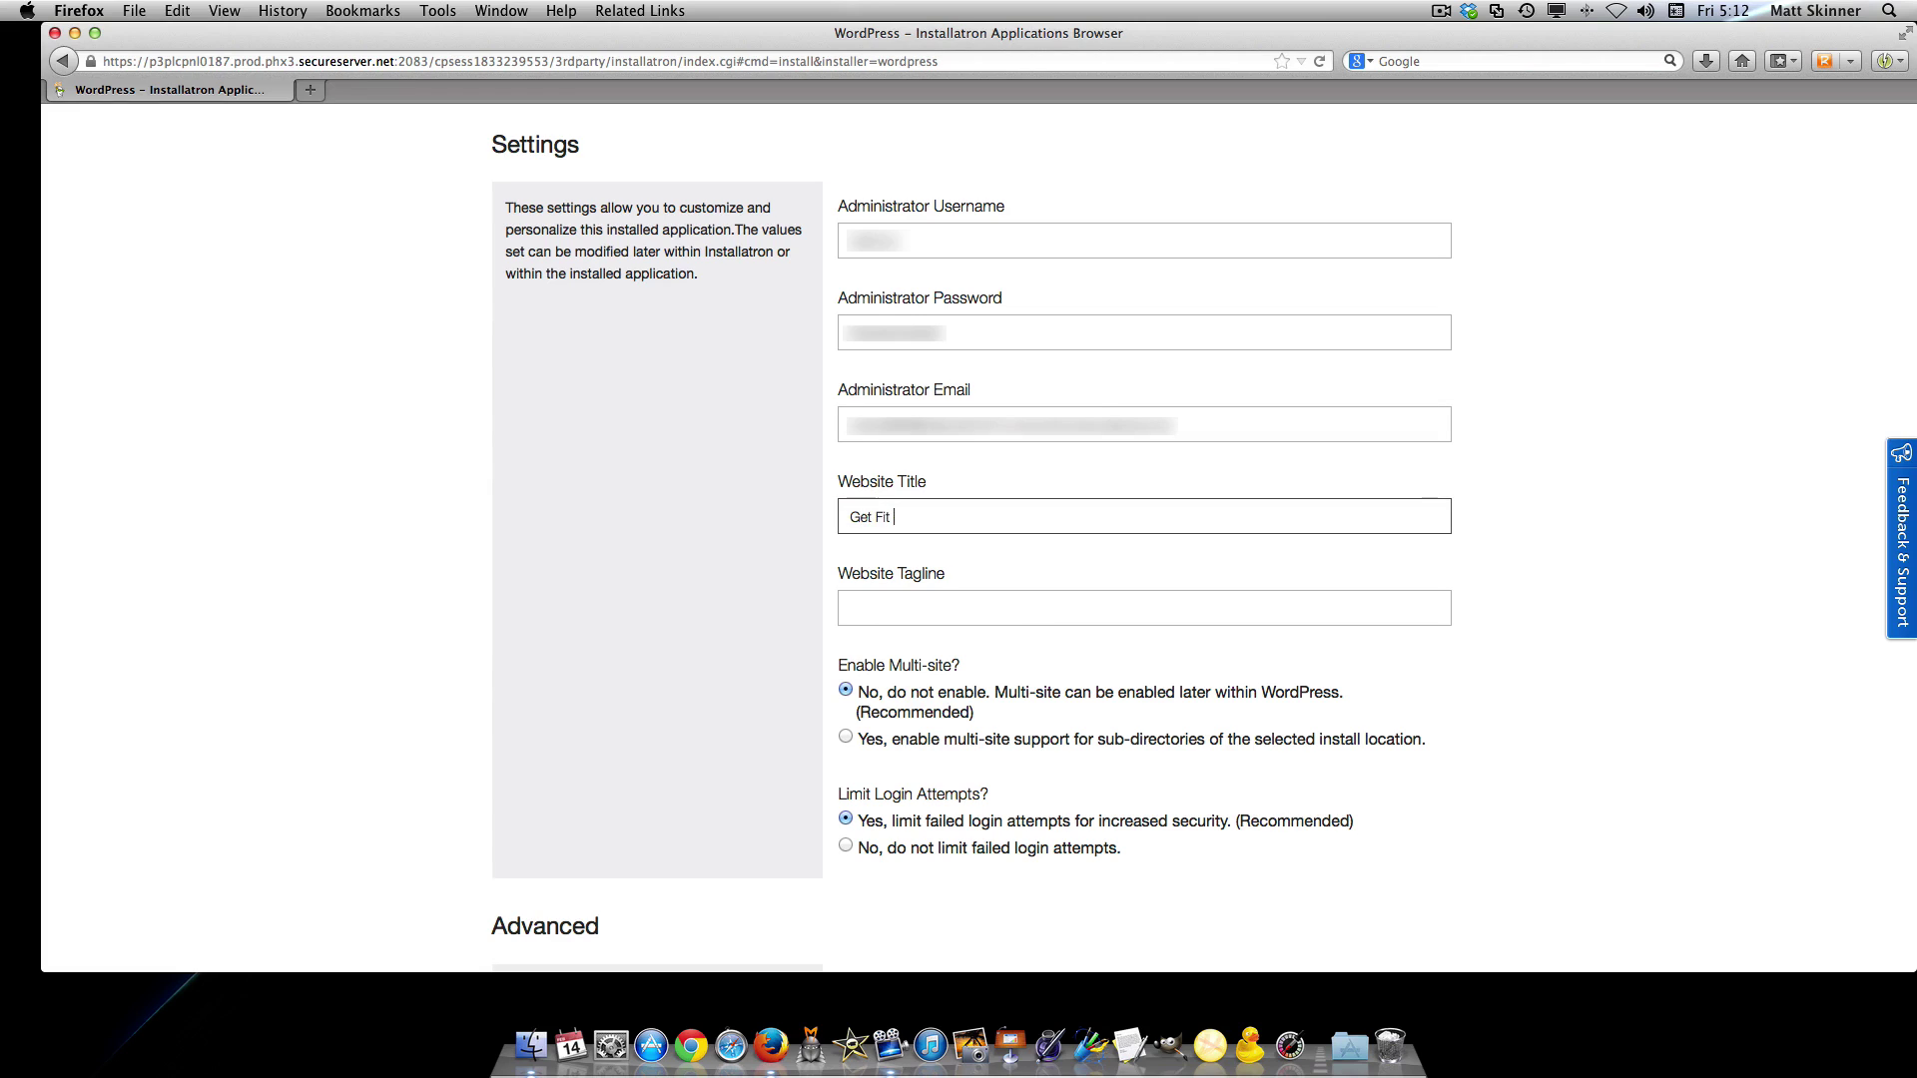
text(With Inger)
key(super+a)
key(super+c)
key(Tab)
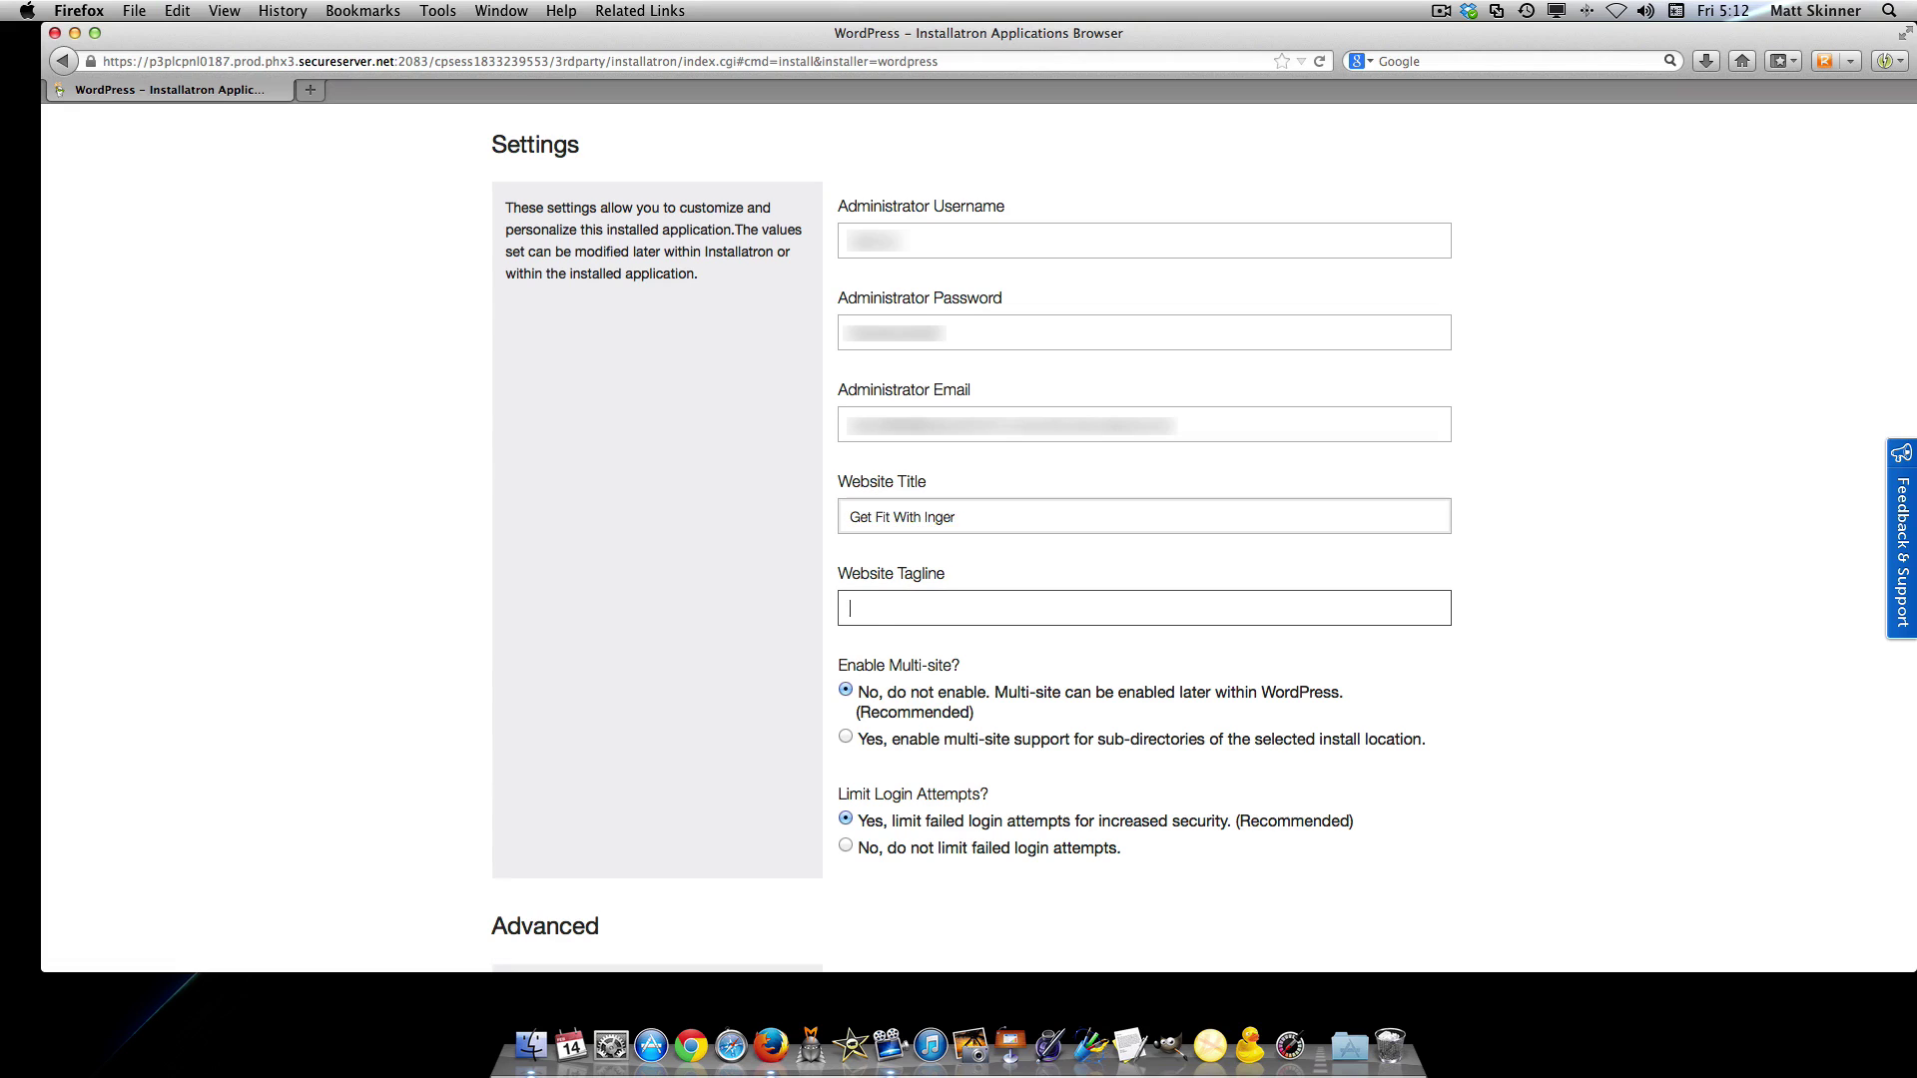
key(super+v)
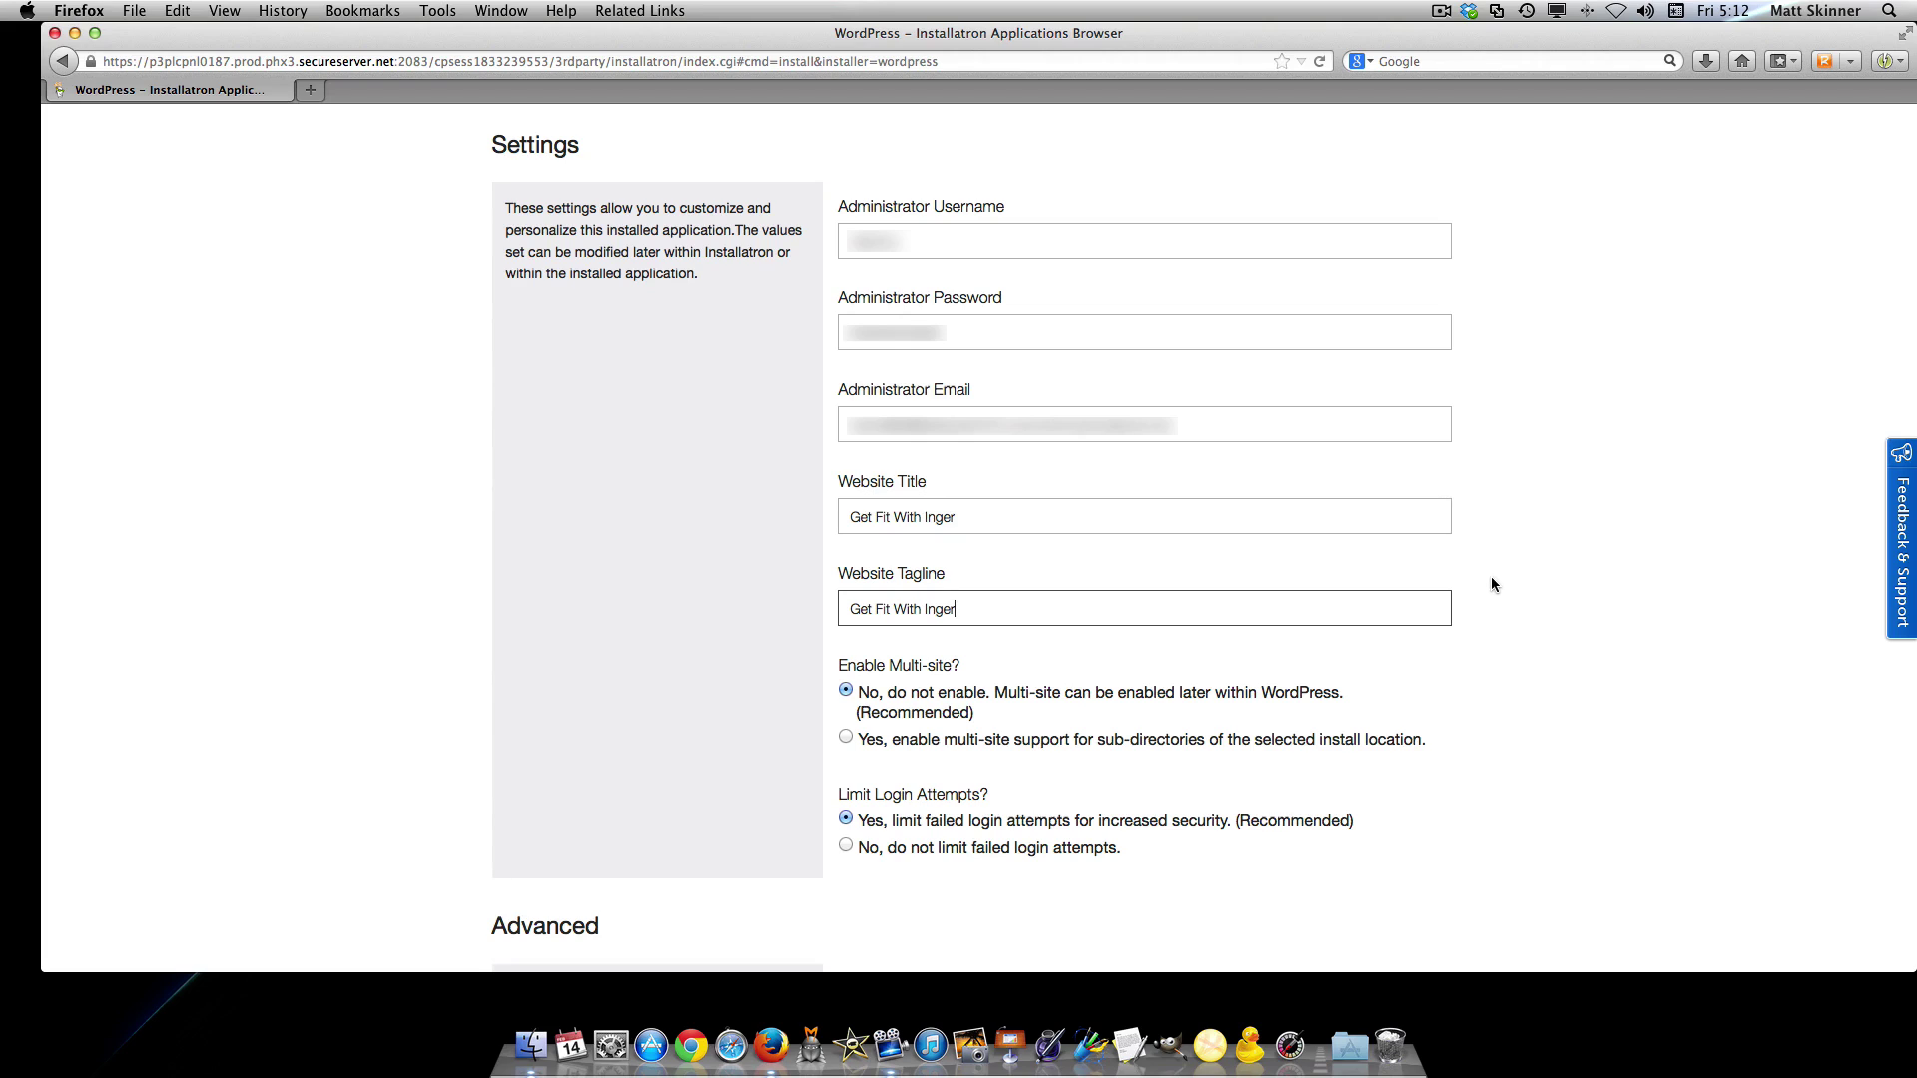
Choose not to limit failed login attempts and launch the WordPress install
scroll(1493, 584, down, 5)
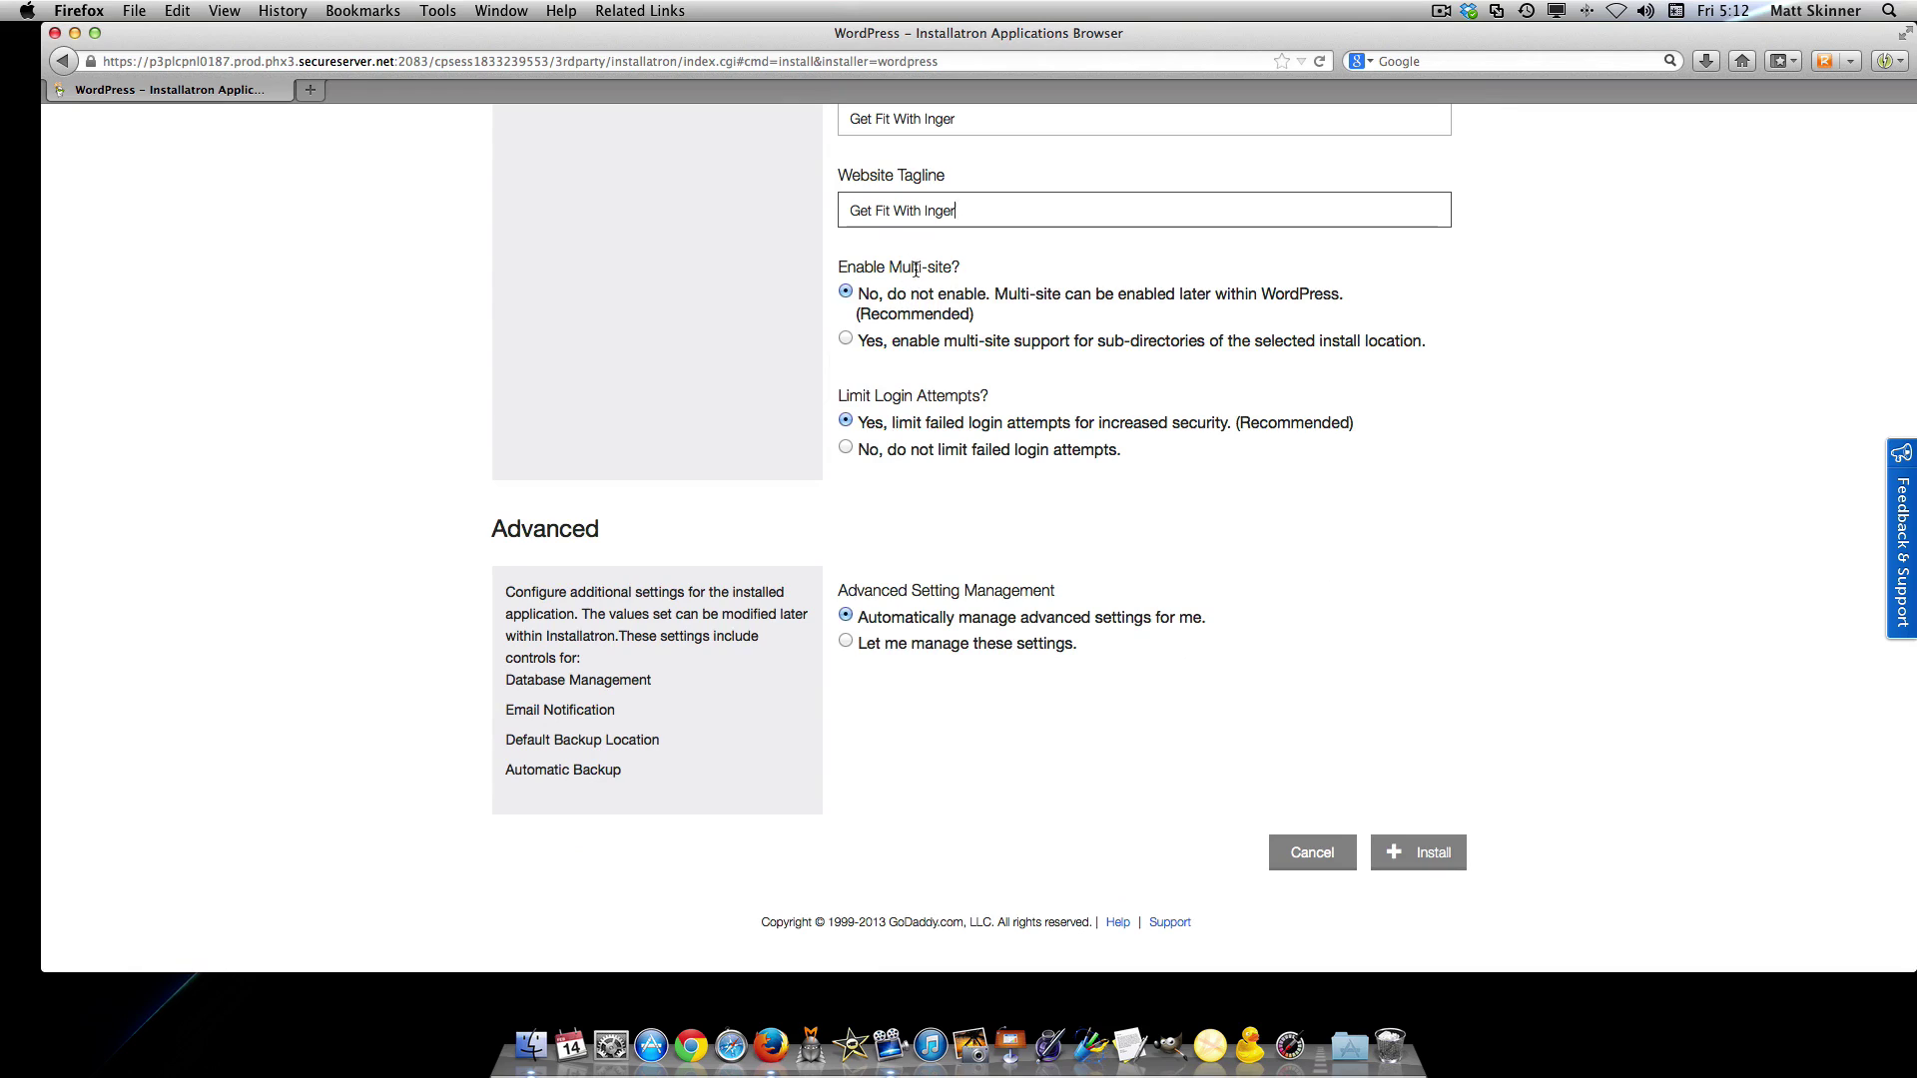
click(846, 448)
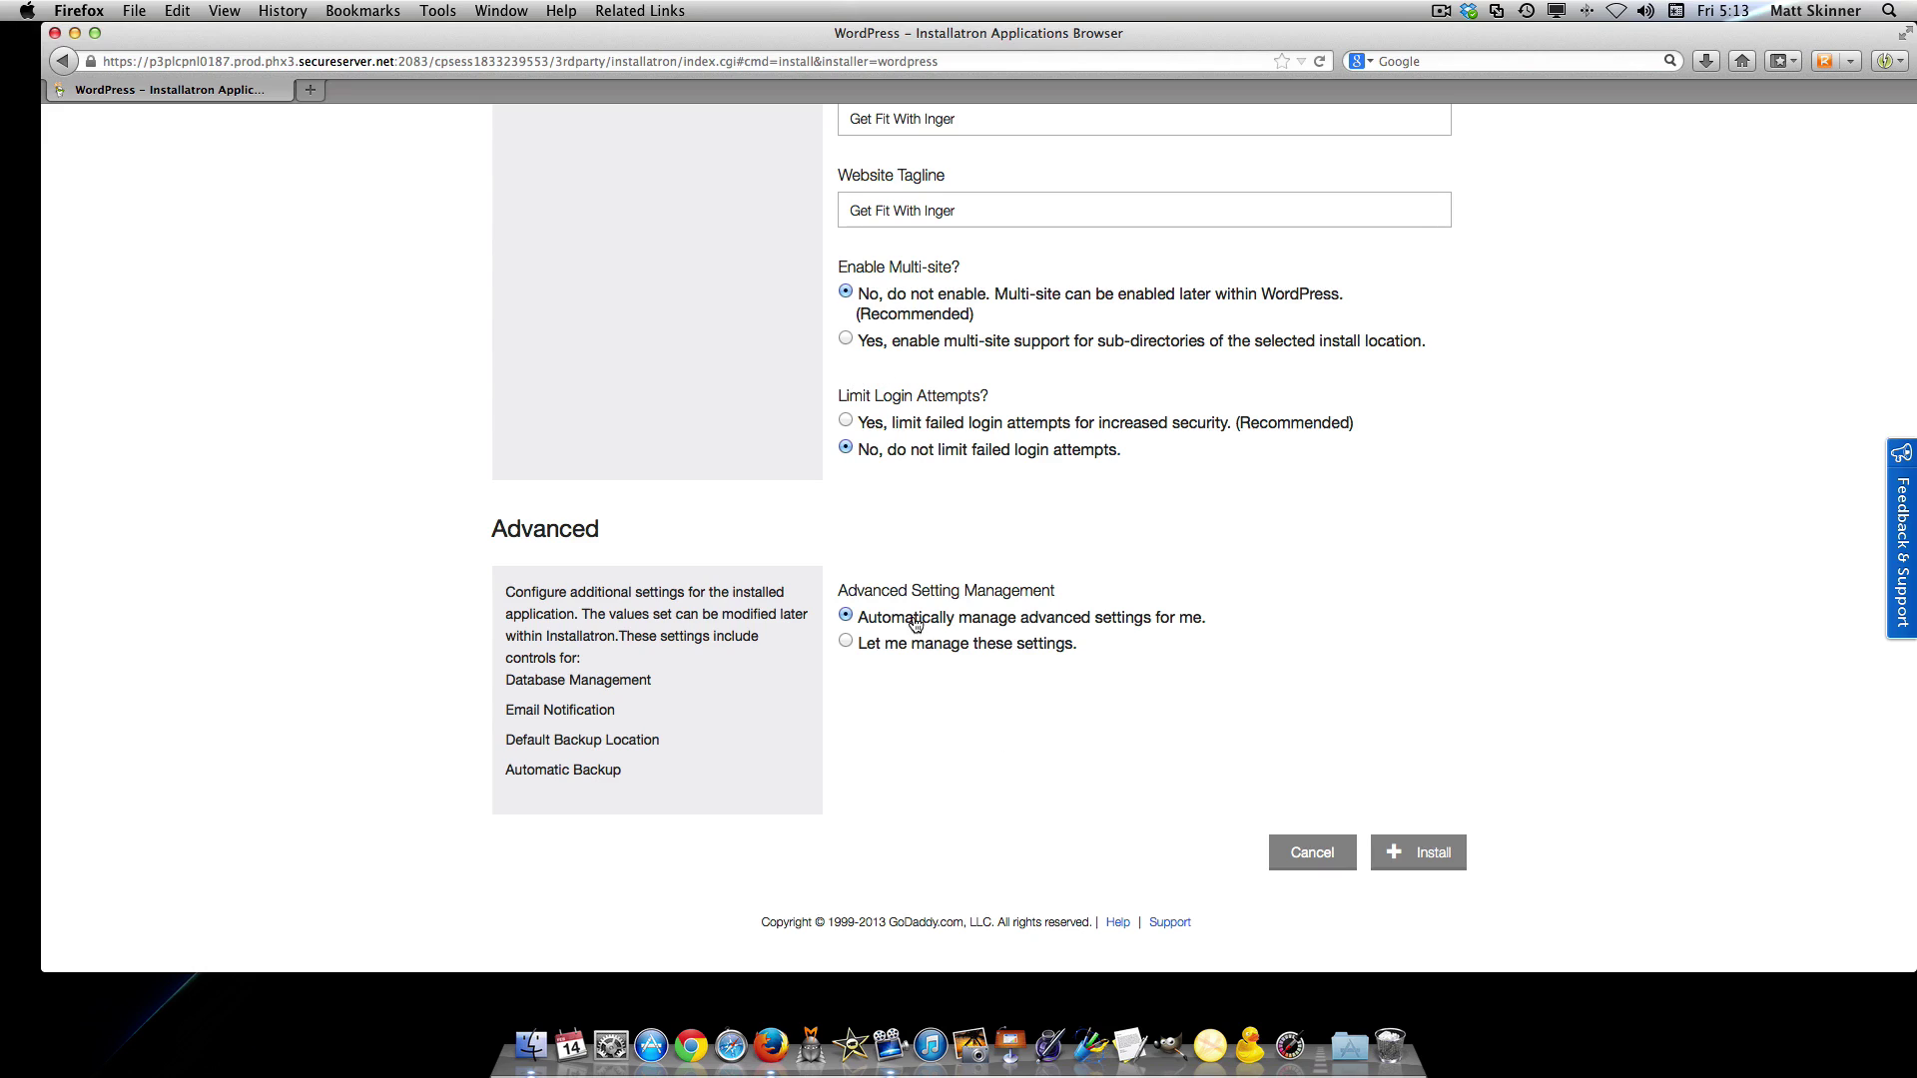
click(1448, 849)
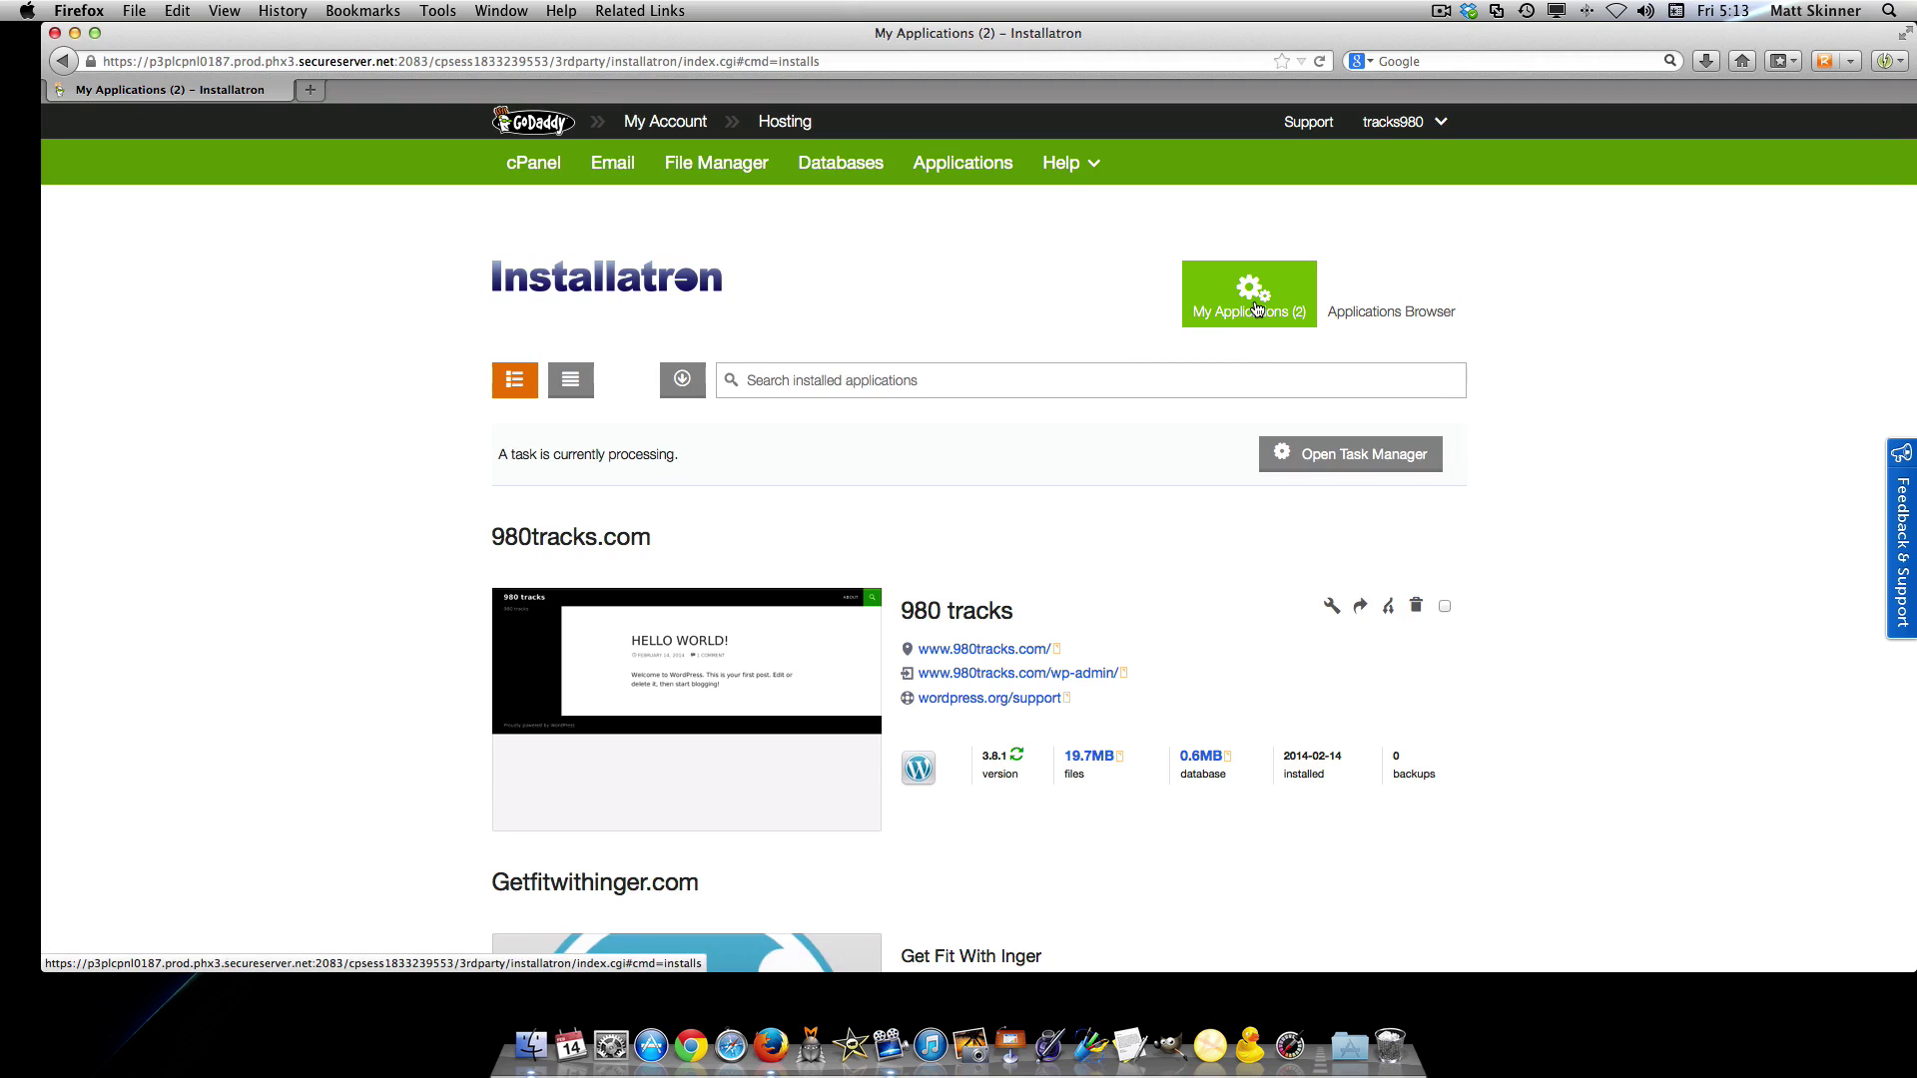
Open the new getfitwithinger.com site in a separate tab to view it
scroll(1514, 493, down, 5)
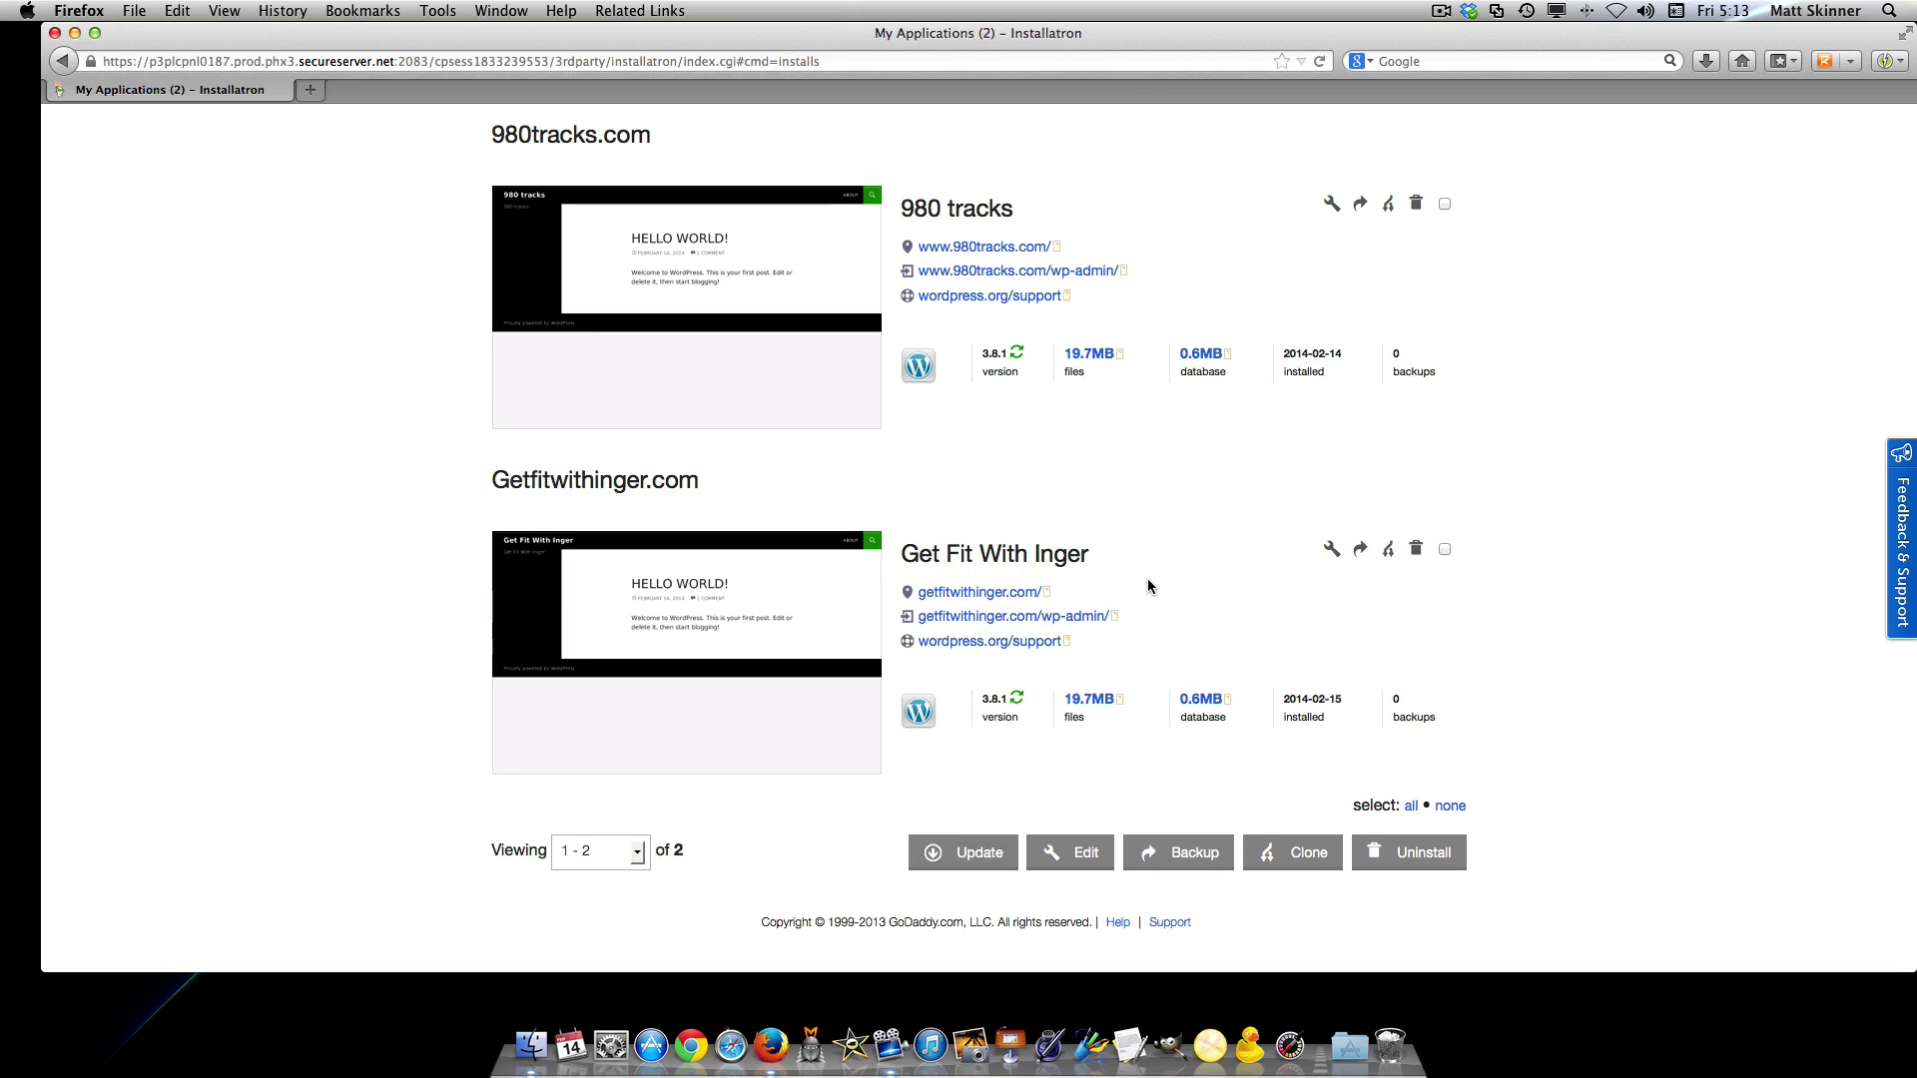
right_click(966, 598)
click(1019, 608)
click(445, 90)
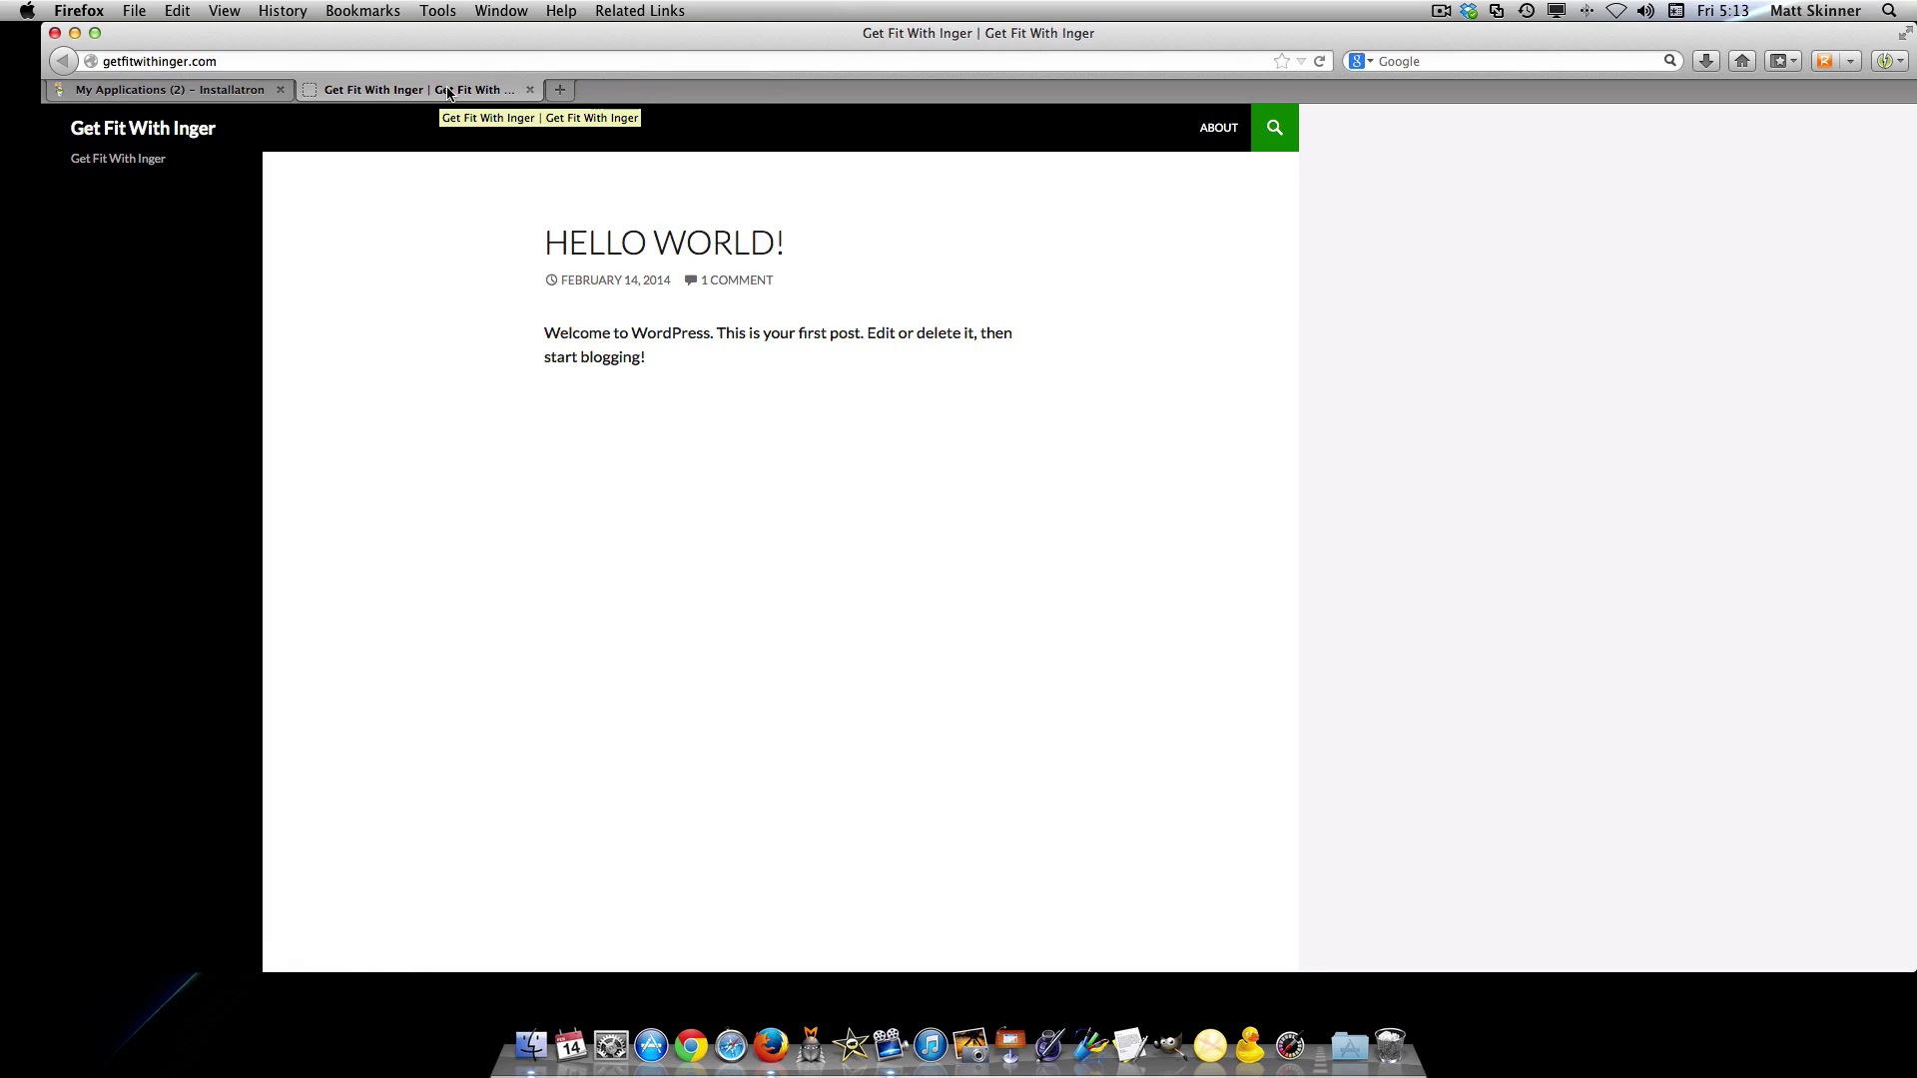
click(222, 90)
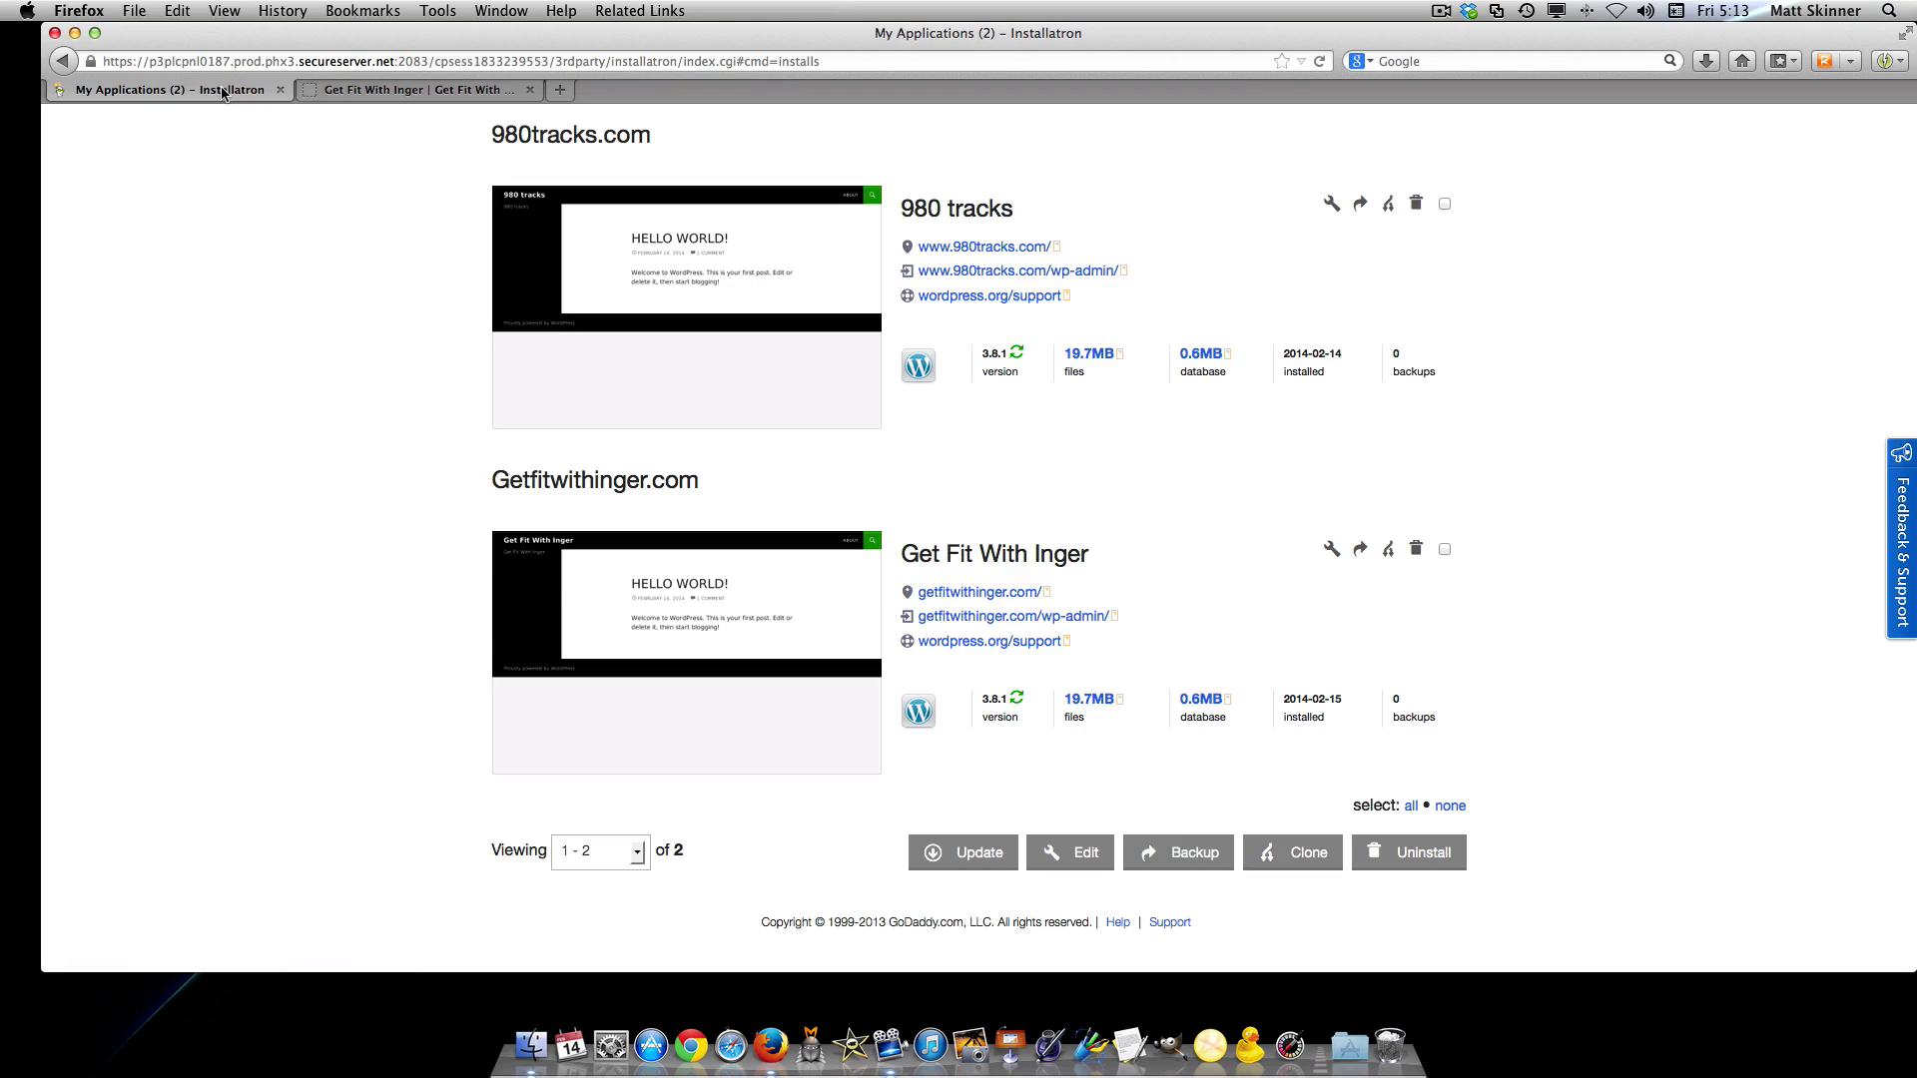
scroll(282, 199, up, 5)
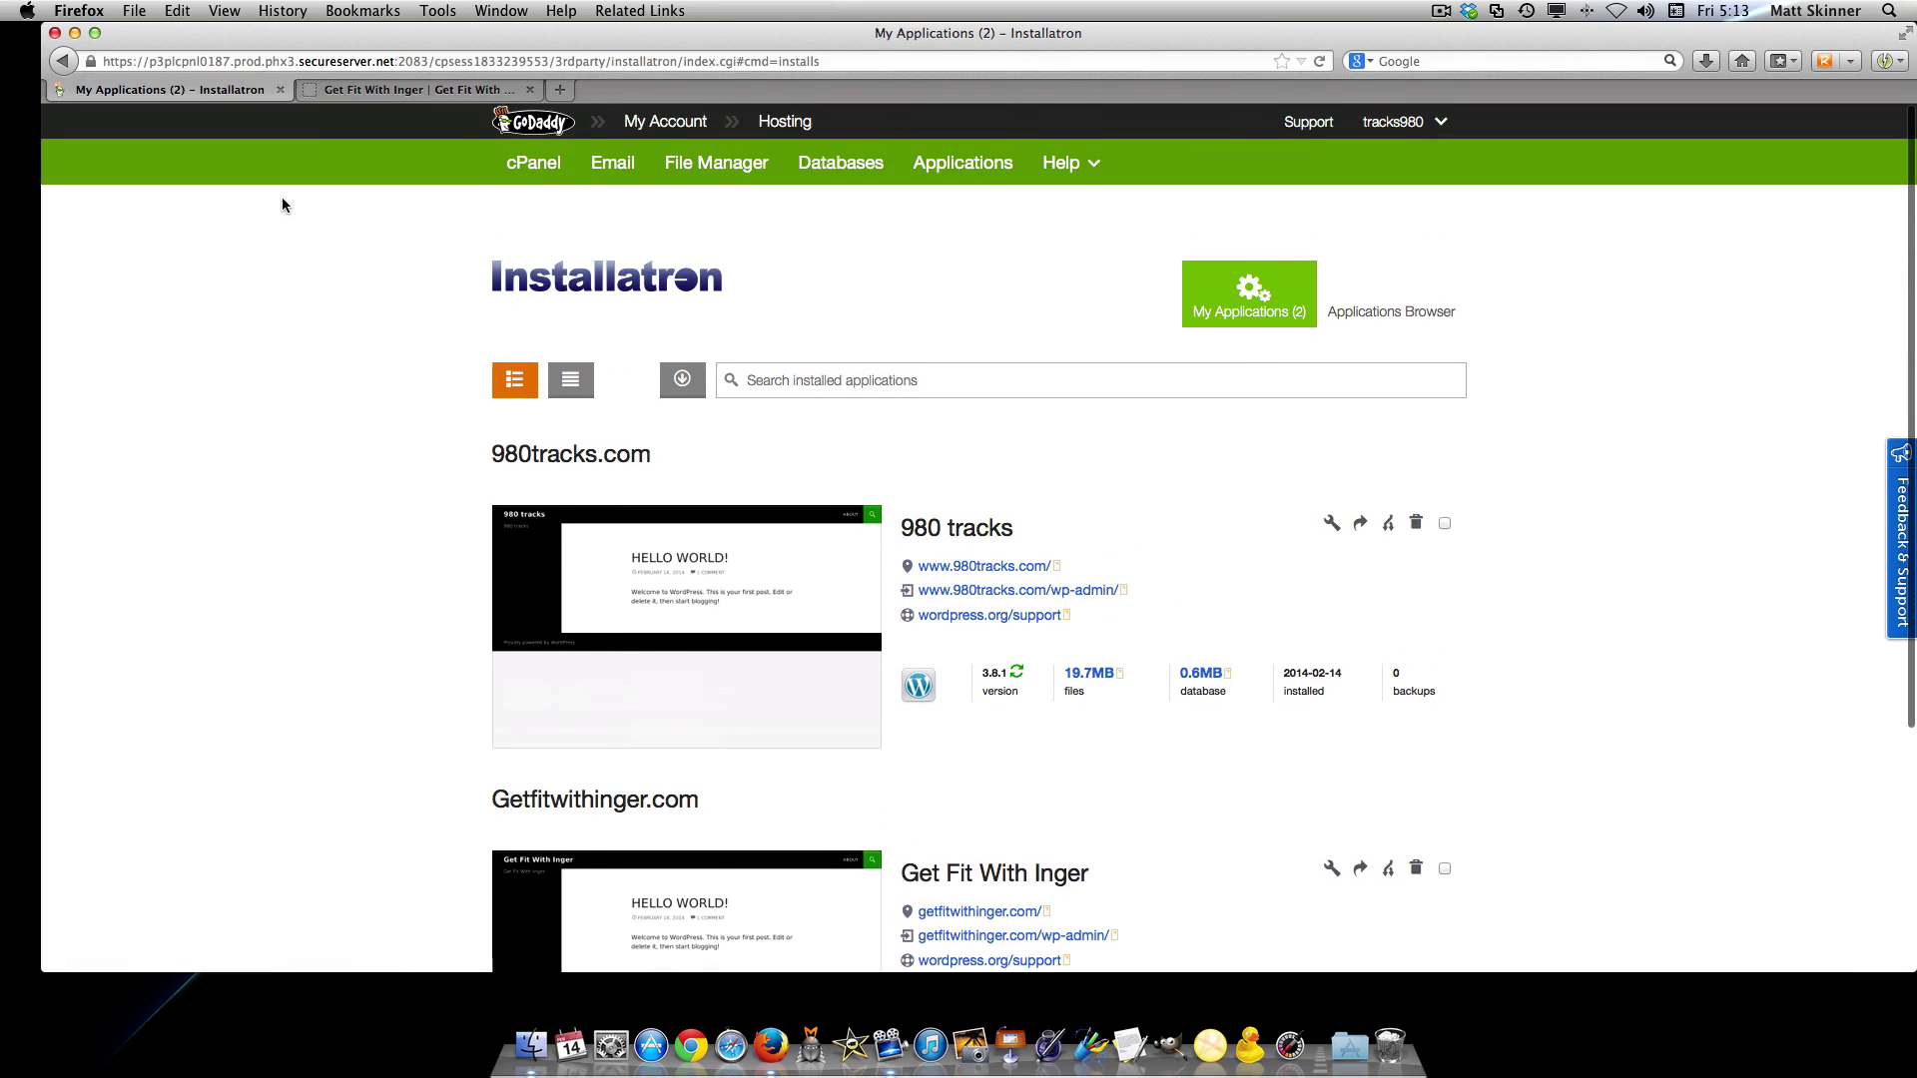
scroll(282, 205, down, 1)
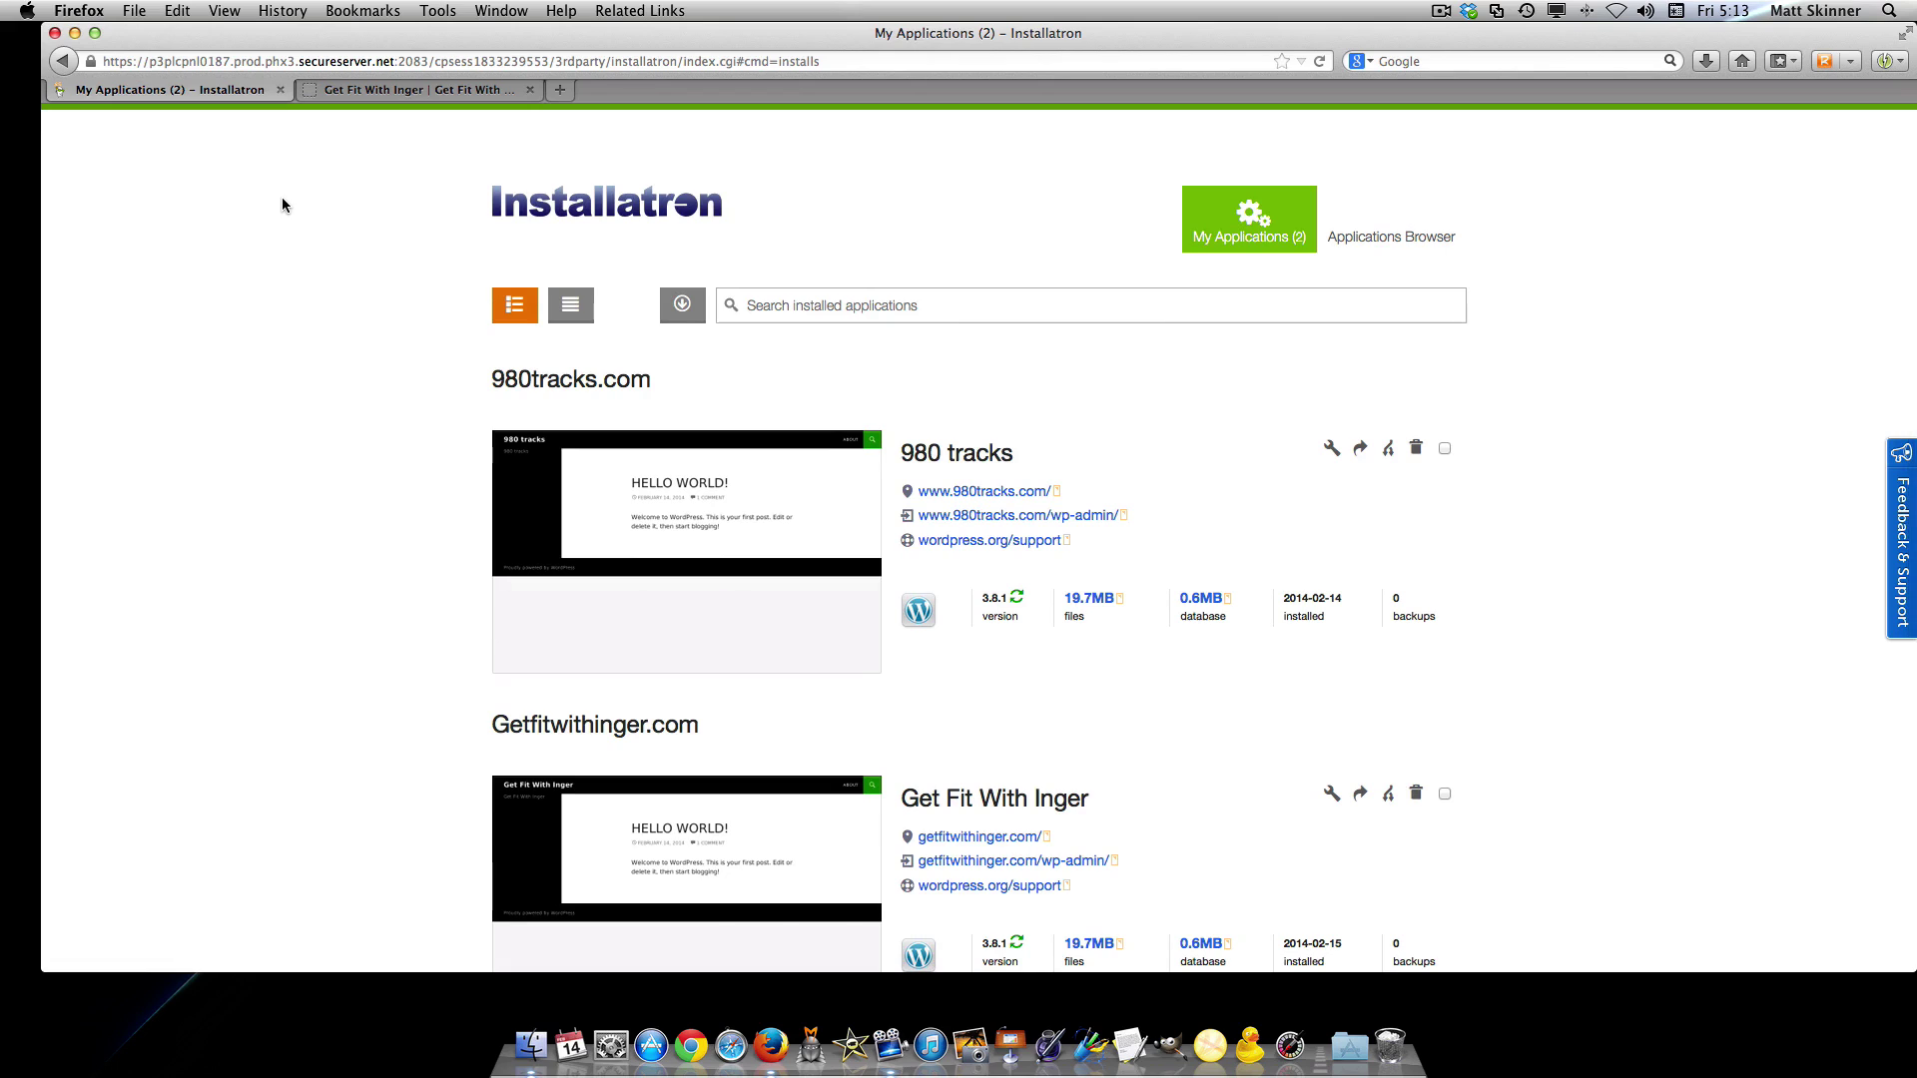